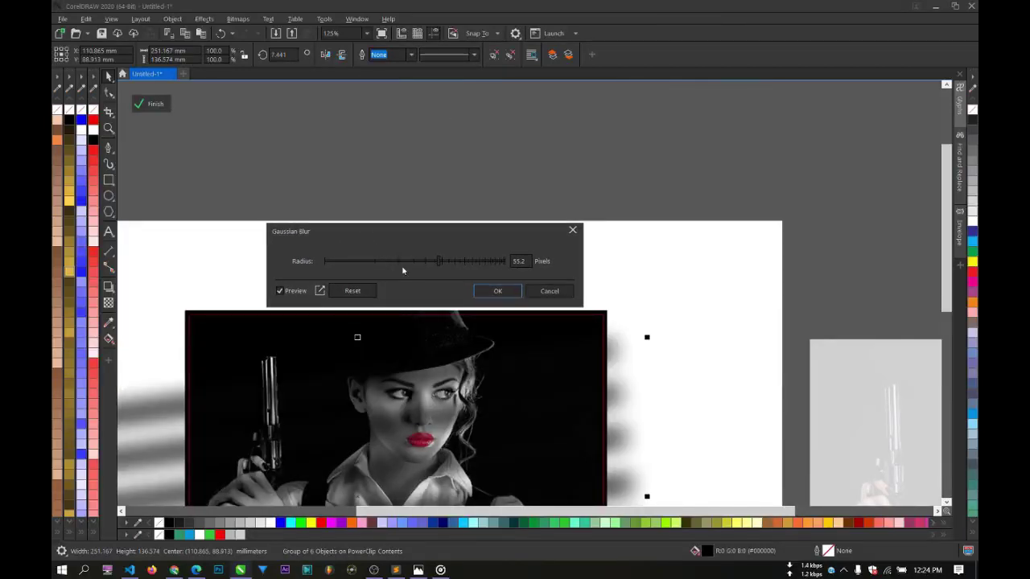
Lower the Gaussian blur radius on the striped shadow bars to about 23.2 pixels.
{"action": "left_click", "coordinate": [401, 263]}
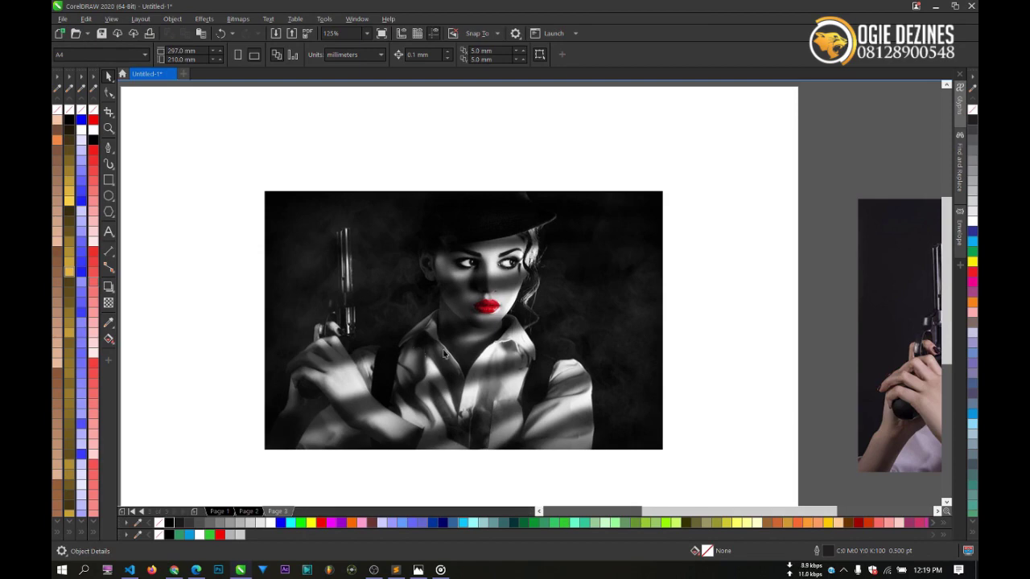
Reposition the noir photo slightly on the page.
{"action": "left_click_drag", "start_coordinate": [445, 354], "coordinate": [467, 330]}
{"action": "scroll", "coordinate": [480, 256], "scroll_direction": "up", "scroll_amount": 2}
{"action": "scroll", "coordinate": [543, 285], "scroll_direction": "down", "scroll_amount": 2}
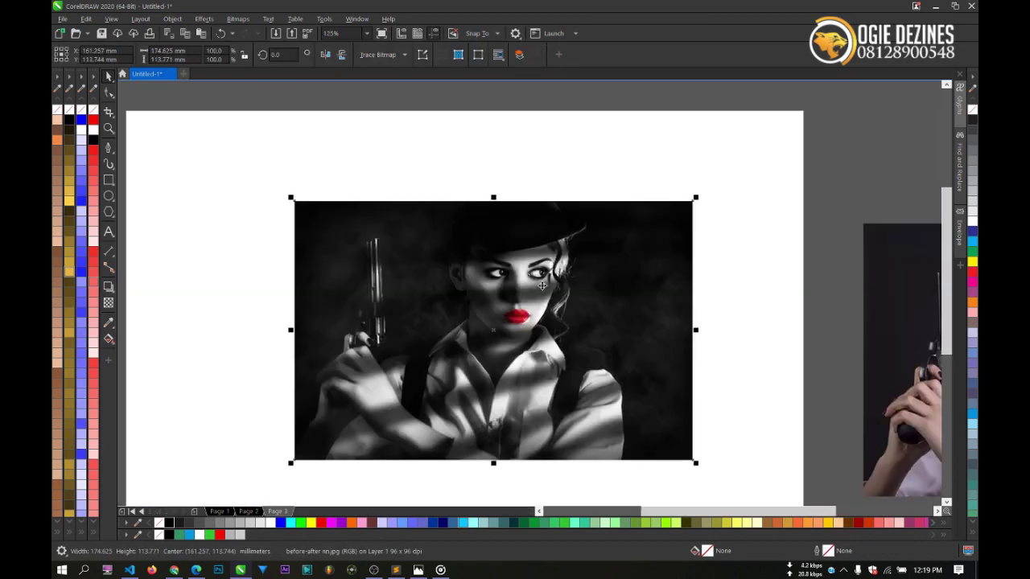
{"action": "scroll", "coordinate": [542, 285], "scroll_direction": "up", "scroll_amount": 2}
{"action": "scroll", "coordinate": [515, 314], "scroll_direction": "down", "scroll_amount": 2}
{"action": "scroll", "coordinate": [531, 313], "scroll_direction": "up", "scroll_amount": 2}
{"action": "scroll", "coordinate": [583, 319], "scroll_direction": "down", "scroll_amount": 3}
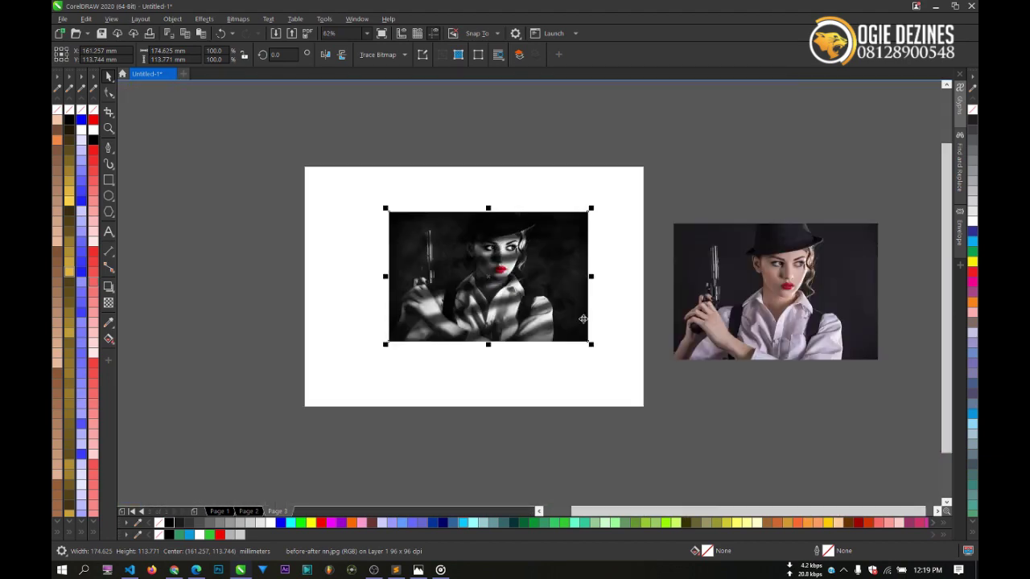
Move the colour original beside the noir version and nudge it into line.
{"action": "left_click_drag", "start_coordinate": [745, 334], "coordinate": [670, 317]}
{"action": "scroll", "coordinate": [819, 260], "scroll_direction": "up", "scroll_amount": 3}
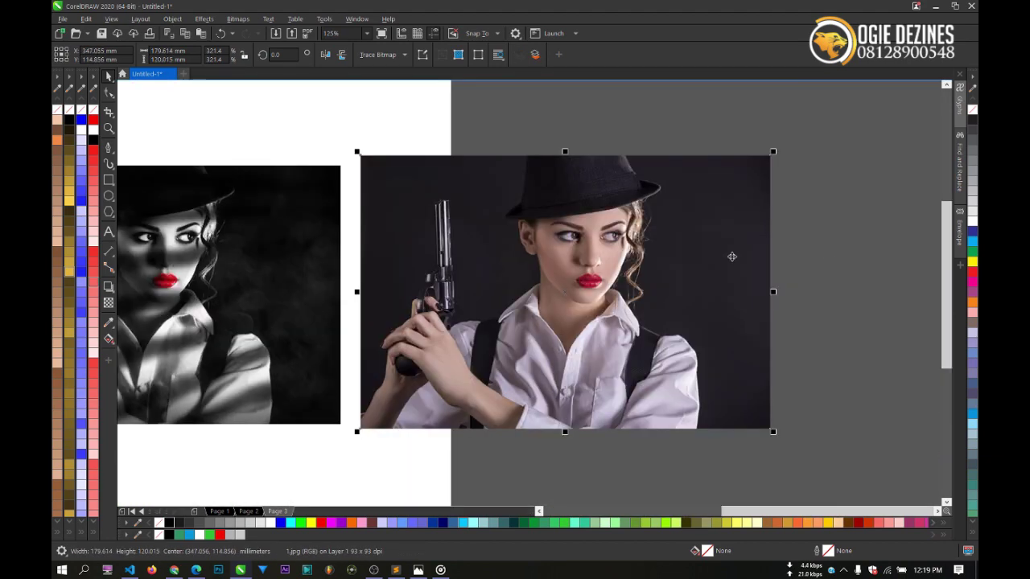
{"action": "left_click_drag", "start_coordinate": [732, 256], "coordinate": [727, 261]}
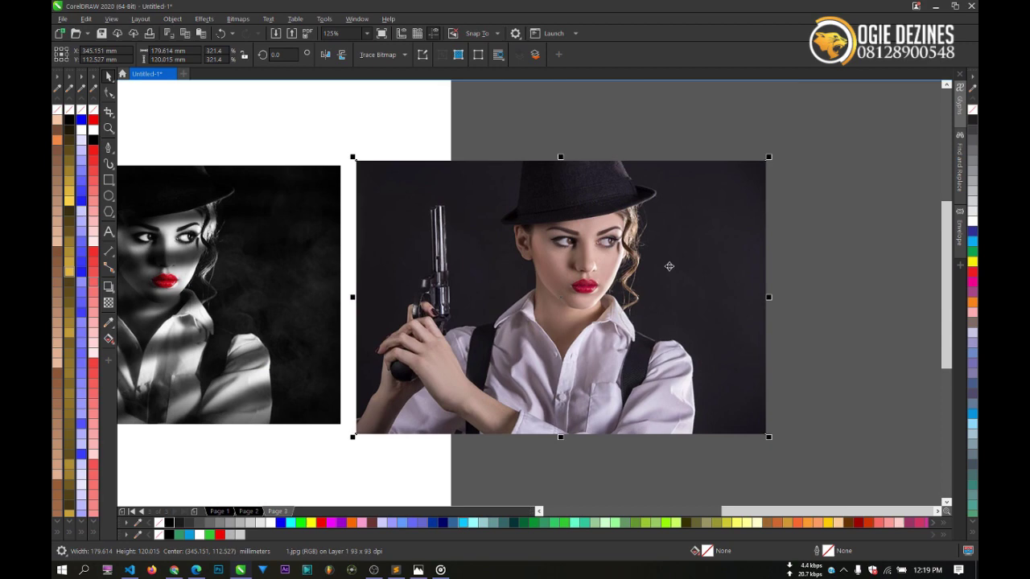
{"action": "scroll", "coordinate": [483, 218], "scroll_direction": "up", "scroll_amount": 3}
{"action": "scroll", "coordinate": [481, 288], "scroll_direction": "down", "scroll_amount": 5}
{"action": "scroll", "coordinate": [225, 277], "scroll_direction": "up", "scroll_amount": 5}
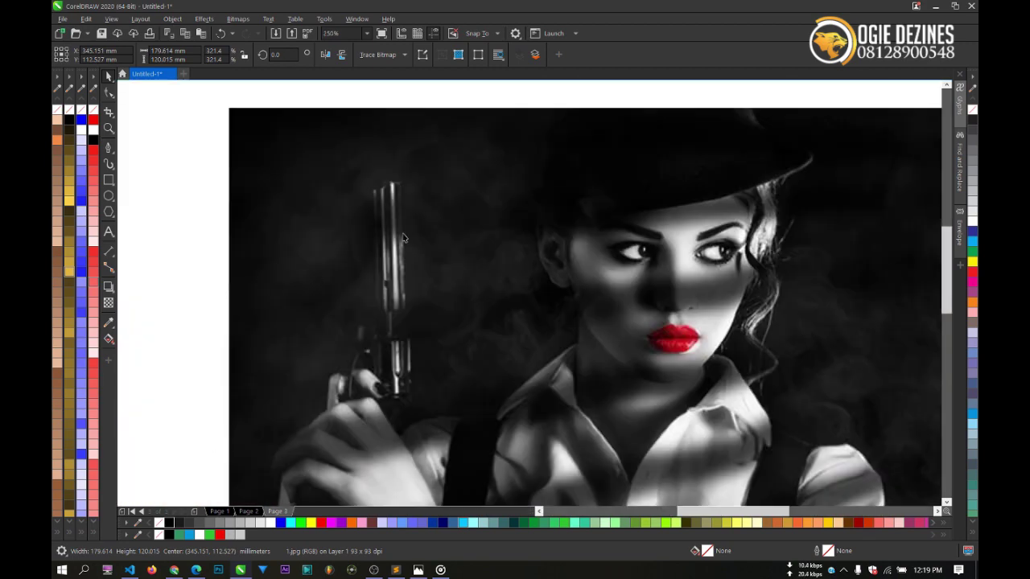
{"action": "scroll", "coordinate": [404, 238], "scroll_direction": "down", "scroll_amount": 4}
{"action": "scroll", "coordinate": [450, 282], "scroll_direction": "up", "scroll_amount": 5}
{"action": "scroll", "coordinate": [467, 305], "scroll_direction": "down", "scroll_amount": 3}
{"action": "scroll", "coordinate": [493, 330], "scroll_direction": "up", "scroll_amount": 3}
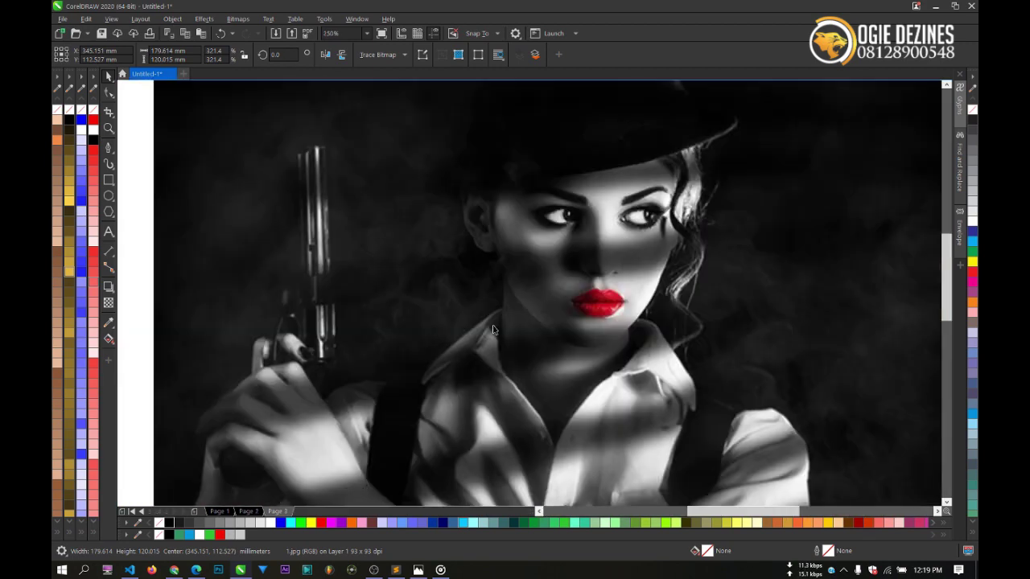
{"action": "scroll", "coordinate": [586, 258], "scroll_direction": "down", "scroll_amount": 3}
{"action": "scroll", "coordinate": [687, 279], "scroll_direction": "up", "scroll_amount": 3}
{"action": "scroll", "coordinate": [552, 321], "scroll_direction": "down", "scroll_amount": 3}
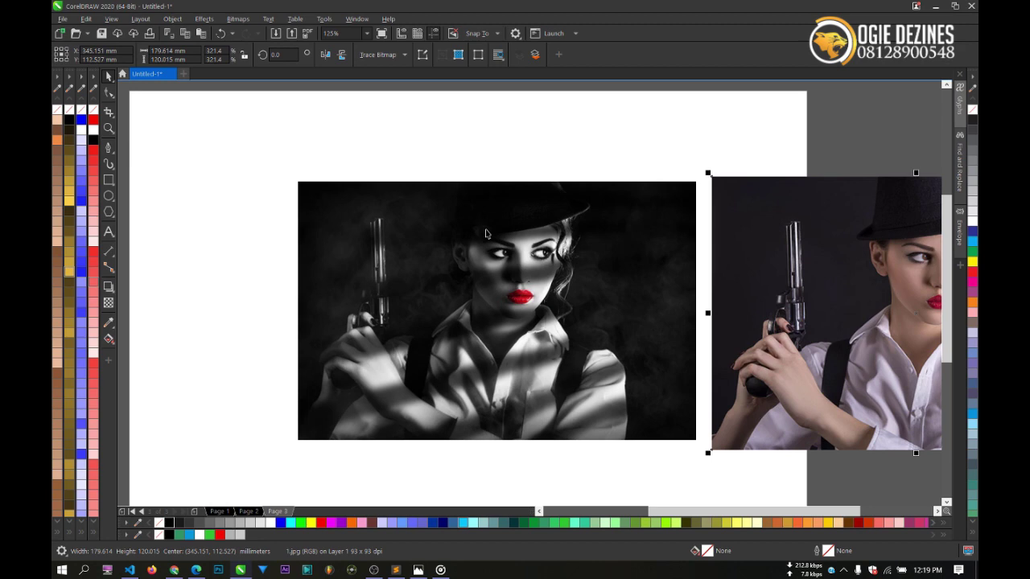
{"action": "scroll", "coordinate": [528, 309], "scroll_direction": "up", "scroll_amount": 3}
{"action": "scroll", "coordinate": [529, 308], "scroll_direction": "down", "scroll_amount": 3}
{"action": "scroll", "coordinate": [529, 303], "scroll_direction": "up", "scroll_amount": 3}
{"action": "scroll", "coordinate": [527, 302], "scroll_direction": "down", "scroll_amount": 3}
Move the noir photo off the page to the left and bring the colour photo onto the page.
{"action": "left_click", "coordinate": [520, 295]}
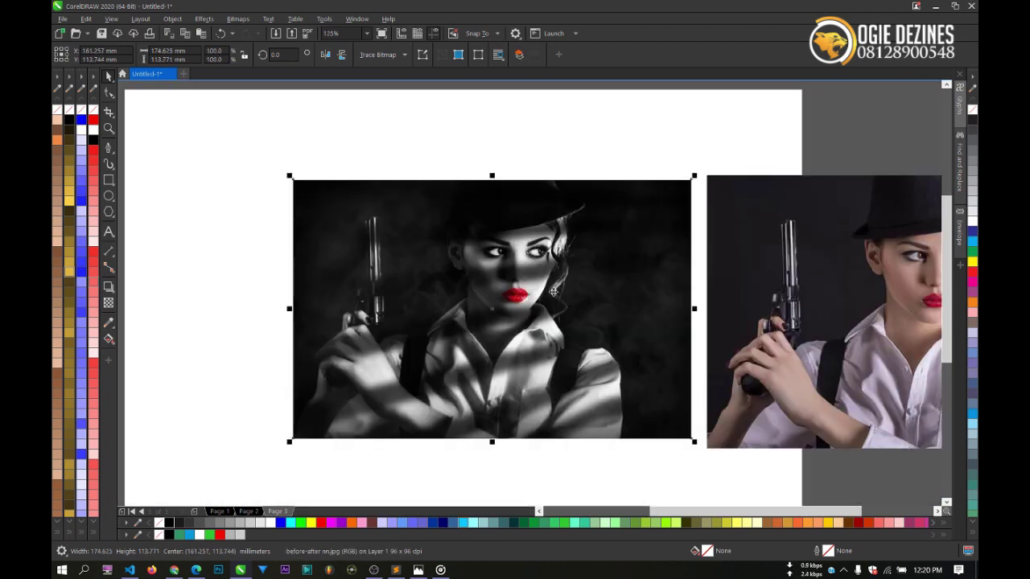
{"action": "scroll", "coordinate": [553, 291], "scroll_direction": "down", "scroll_amount": 3}
{"action": "left_click_drag", "start_coordinate": [554, 291], "coordinate": [334, 299]}
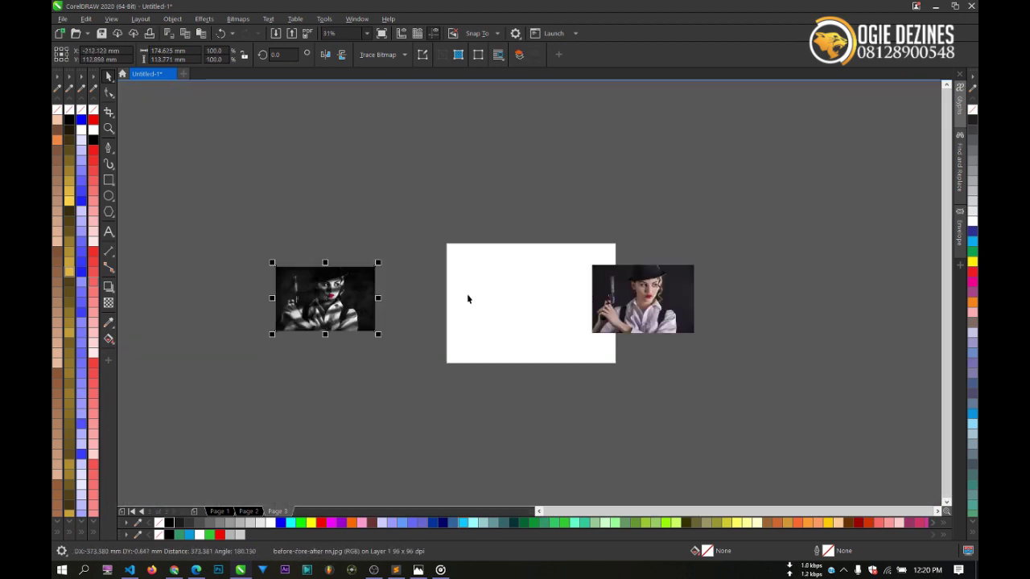
{"action": "left_click_drag", "start_coordinate": [682, 296], "coordinate": [568, 299]}
{"action": "scroll", "coordinate": [568, 298], "scroll_direction": "up", "scroll_amount": 3}
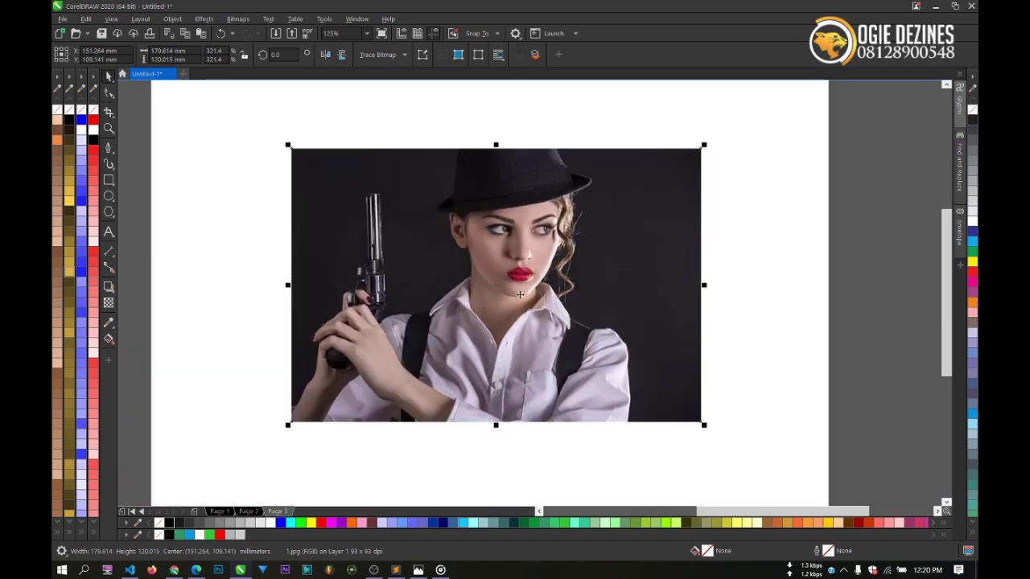
{"action": "scroll", "coordinate": [520, 295], "scroll_direction": "down", "scroll_amount": 2}
Drop a spare copy of the colour photo beside the page and select it.
{"action": "left_click_drag", "start_coordinate": [490, 273], "coordinate": [768, 265]}
{"action": "left_click", "coordinate": [666, 183]}
{"action": "scroll", "coordinate": [523, 298], "scroll_direction": "up", "scroll_amount": 2}
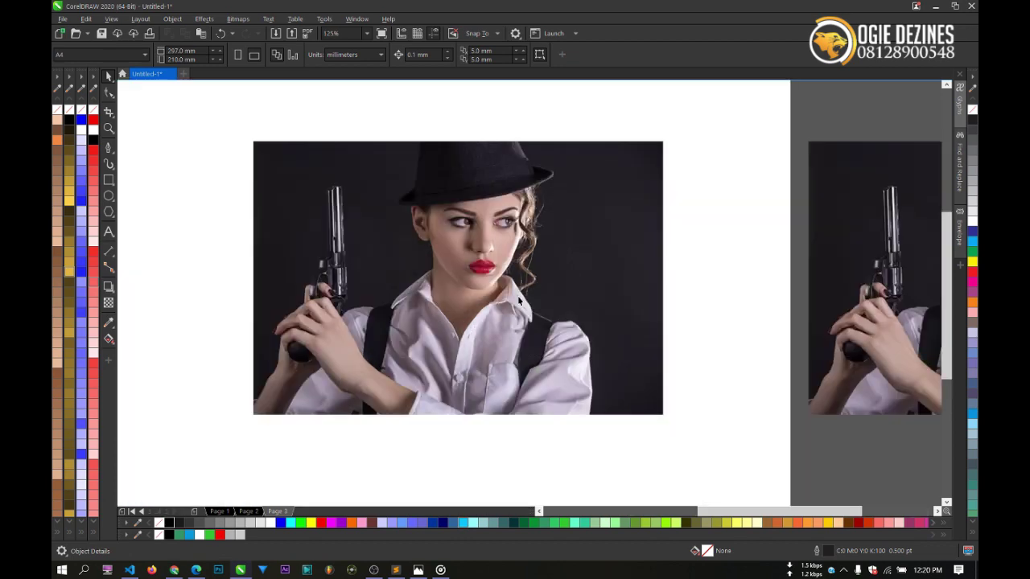
{"action": "scroll", "coordinate": [523, 298], "scroll_direction": "down", "scroll_amount": 2}
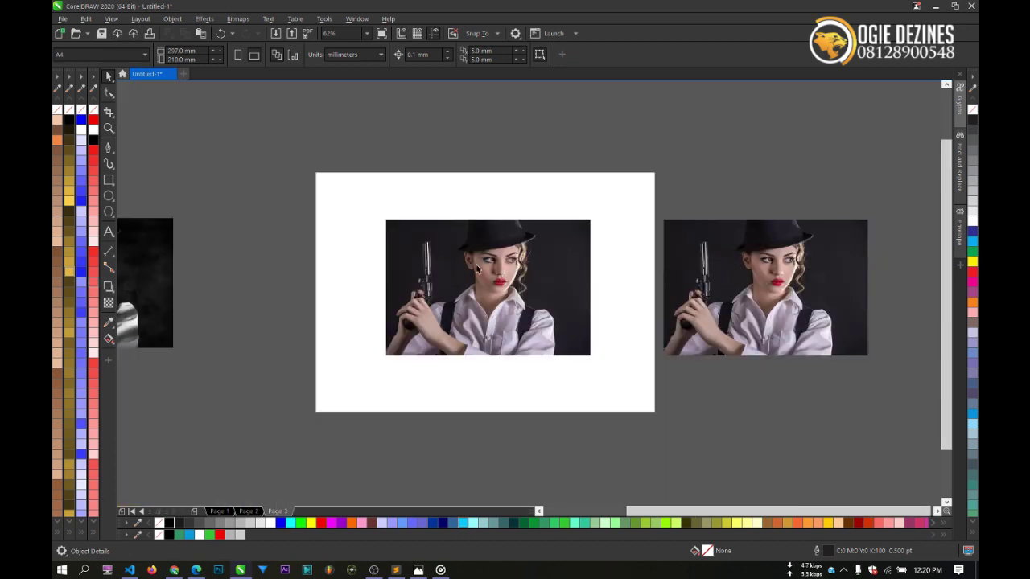
{"action": "scroll", "coordinate": [477, 268], "scroll_direction": "up", "scroll_amount": 2}
{"action": "scroll", "coordinate": [511, 267], "scroll_direction": "down", "scroll_amount": 2}
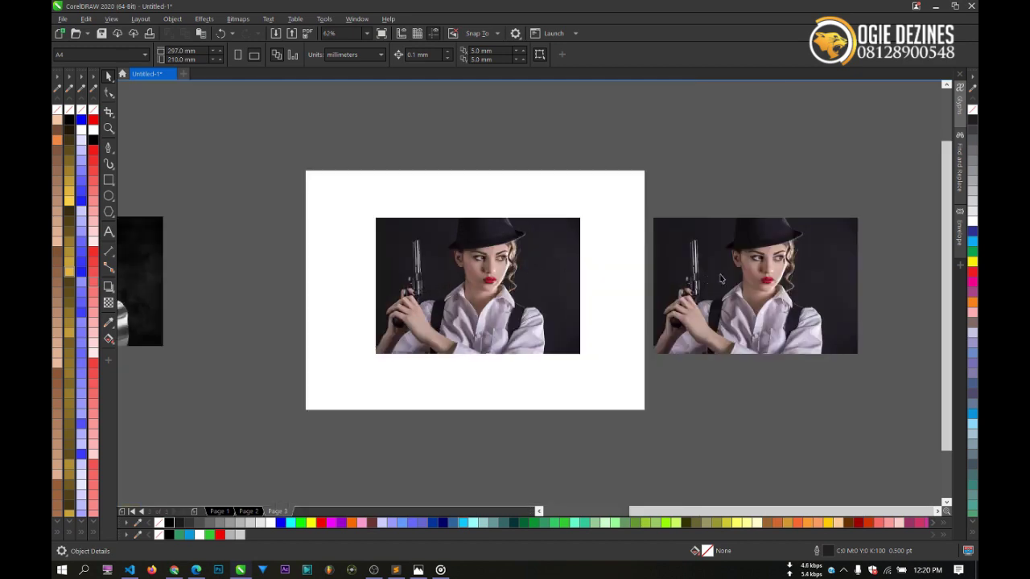
{"action": "left_click", "coordinate": [701, 278]}
{"action": "scroll", "coordinate": [479, 273], "scroll_direction": "up", "scroll_amount": 2}
{"action": "scroll", "coordinate": [481, 279], "scroll_direction": "down", "scroll_amount": 4}
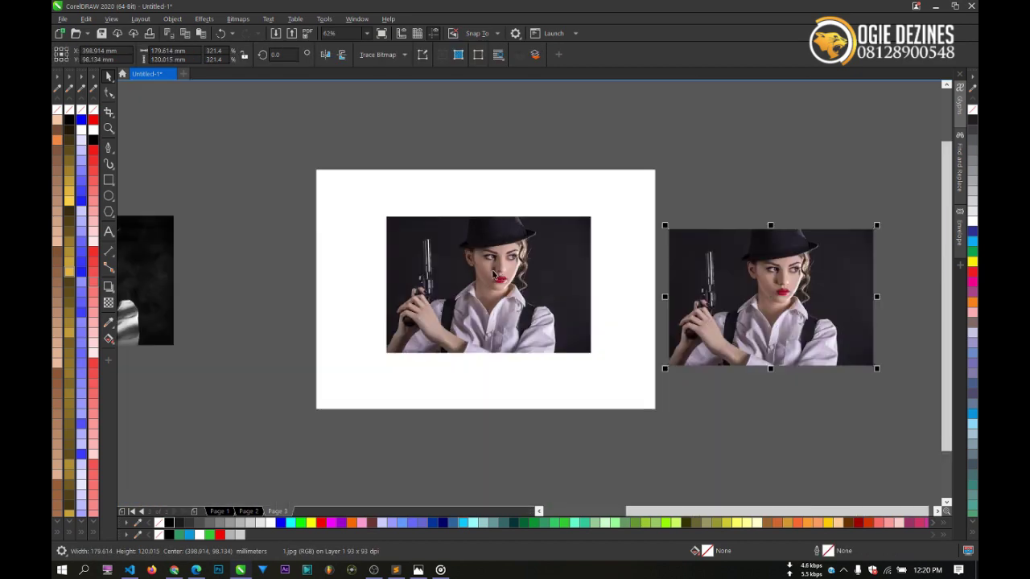
{"action": "scroll", "coordinate": [234, 271], "scroll_direction": "up", "scroll_amount": 4}
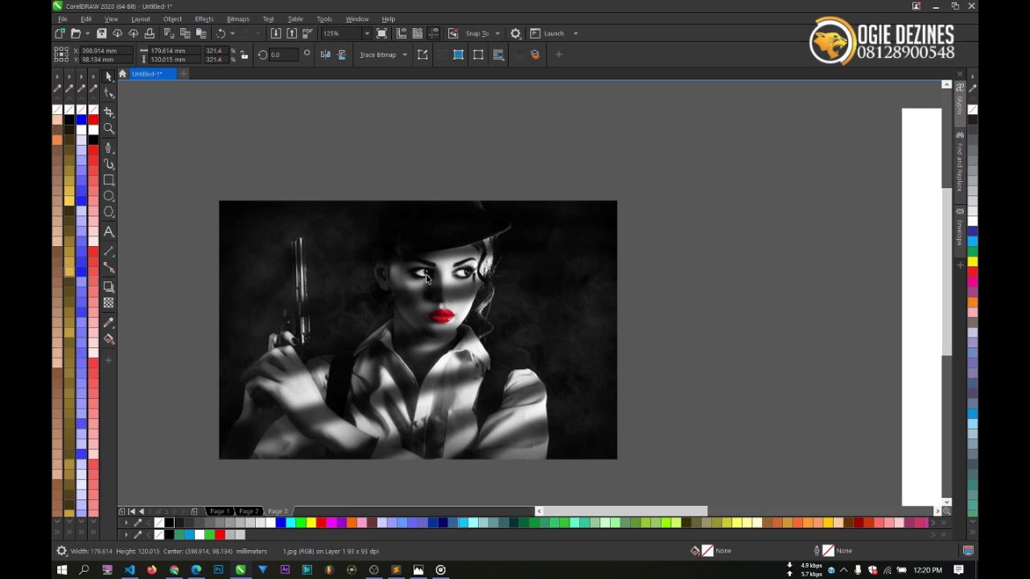
{"action": "scroll", "coordinate": [456, 320], "scroll_direction": "up", "scroll_amount": 2}
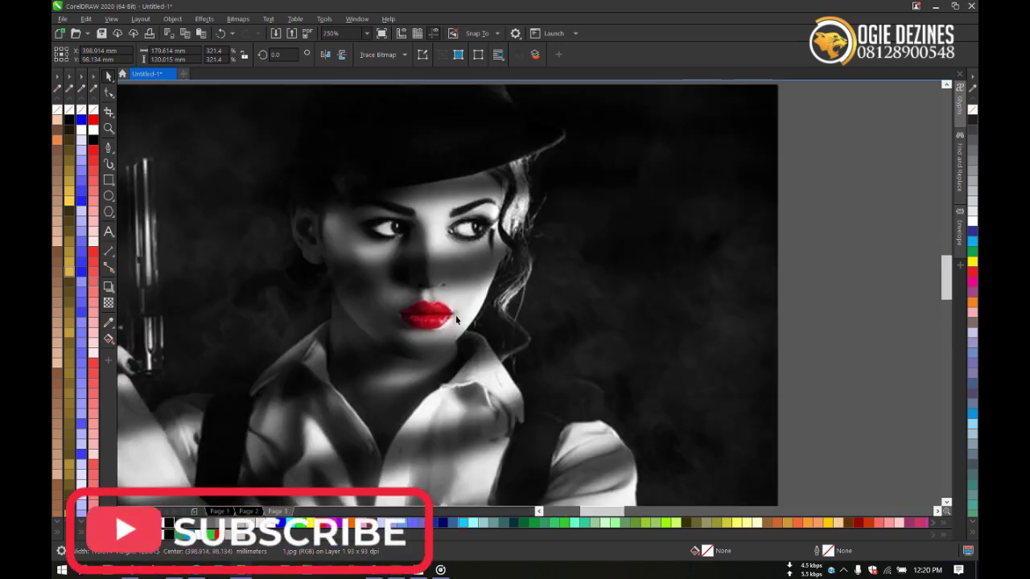
{"action": "scroll", "coordinate": [402, 310], "scroll_direction": "down", "scroll_amount": 4}
{"action": "scroll", "coordinate": [406, 330], "scroll_direction": "up", "scroll_amount": 2}
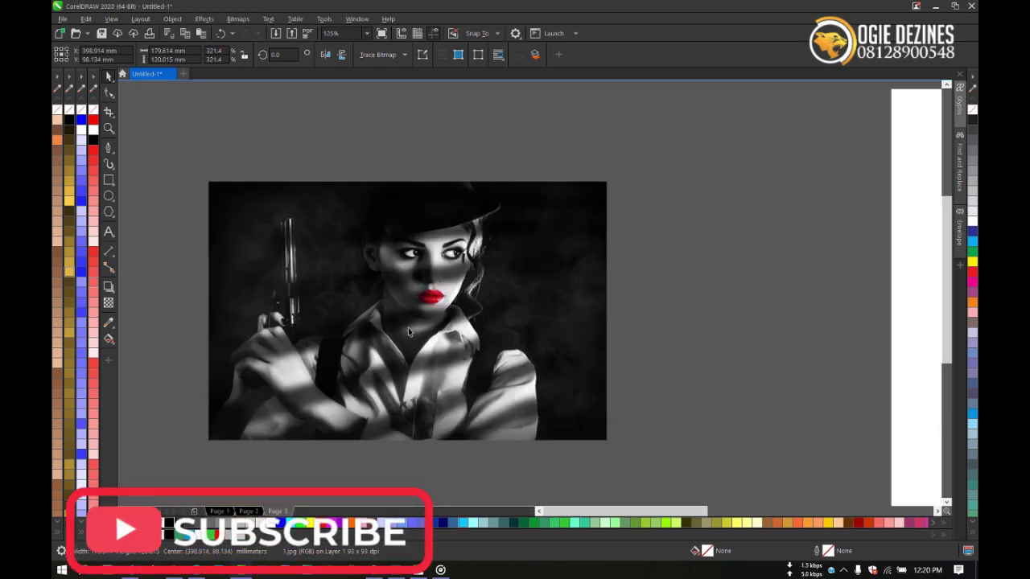
{"action": "scroll", "coordinate": [338, 331], "scroll_direction": "down", "scroll_amount": 4}
{"action": "scroll", "coordinate": [575, 312], "scroll_direction": "up", "scroll_amount": 4}
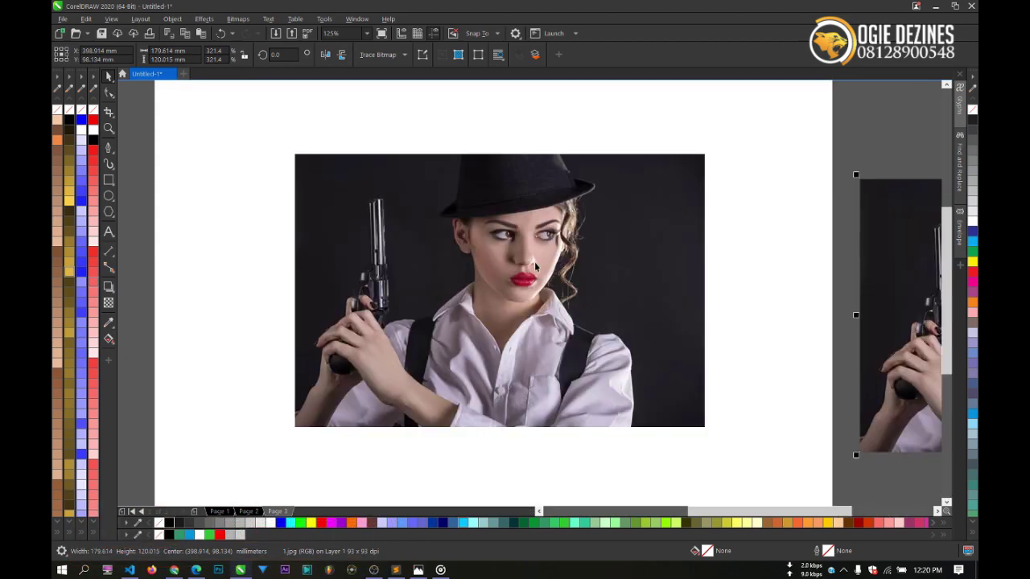
Start a Bézier outline at the left lip corner and curve it along the upper lip to the right corner.
{"action": "scroll", "coordinate": [534, 261], "scroll_direction": "up", "scroll_amount": 8}
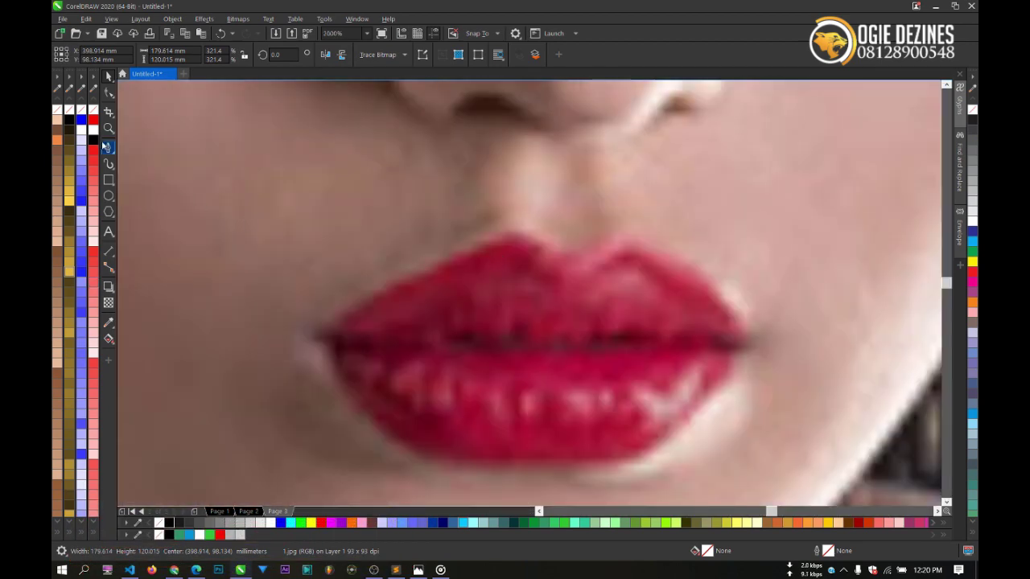
{"action": "left_click", "coordinate": [107, 148]}
{"action": "left_click", "coordinate": [316, 342]}
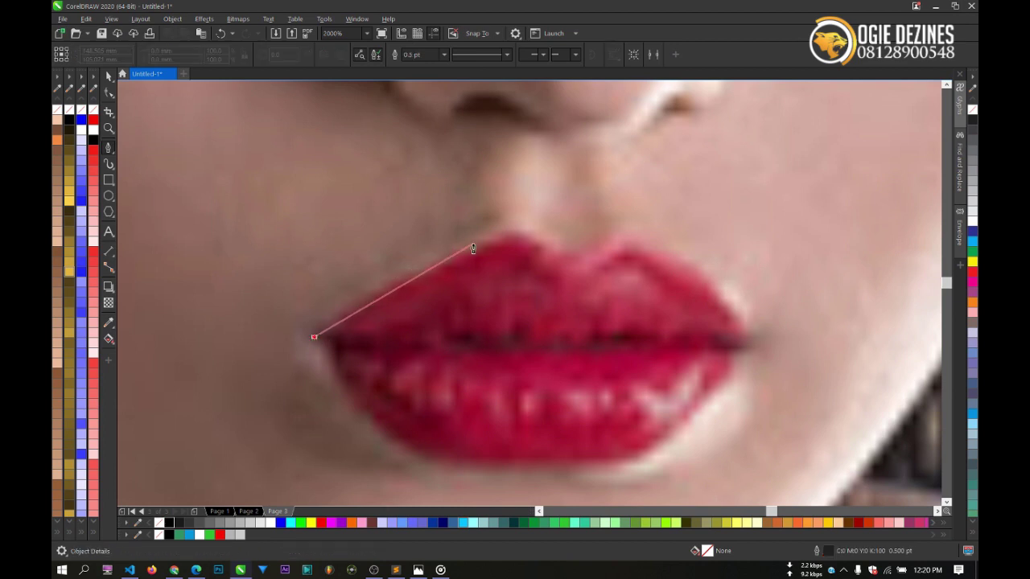
{"action": "left_click_drag", "start_coordinate": [485, 240], "coordinate": [696, 263]}
{"action": "left_click_drag", "start_coordinate": [748, 330], "coordinate": [719, 400]}
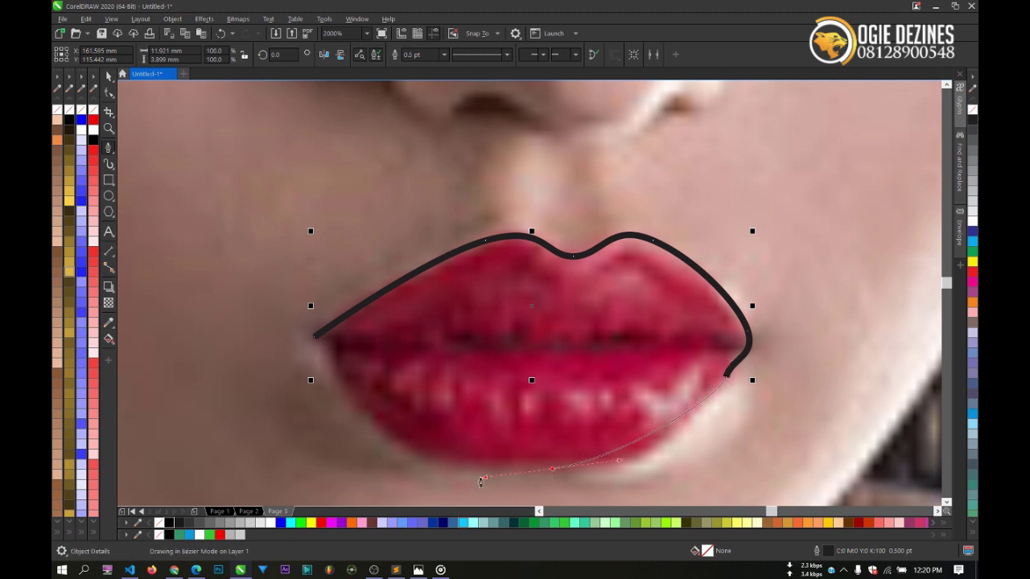
Trace the lower lip back toward the left corner, redoing one misplaced segment.
{"action": "left_click_drag", "start_coordinate": [552, 469], "coordinate": [414, 471]}
{"action": "key", "text": "ctrl+z"}
{"action": "left_click_drag", "start_coordinate": [658, 449], "coordinate": [636, 471]}
{"action": "left_click_drag", "start_coordinate": [492, 471], "coordinate": [447, 465]}
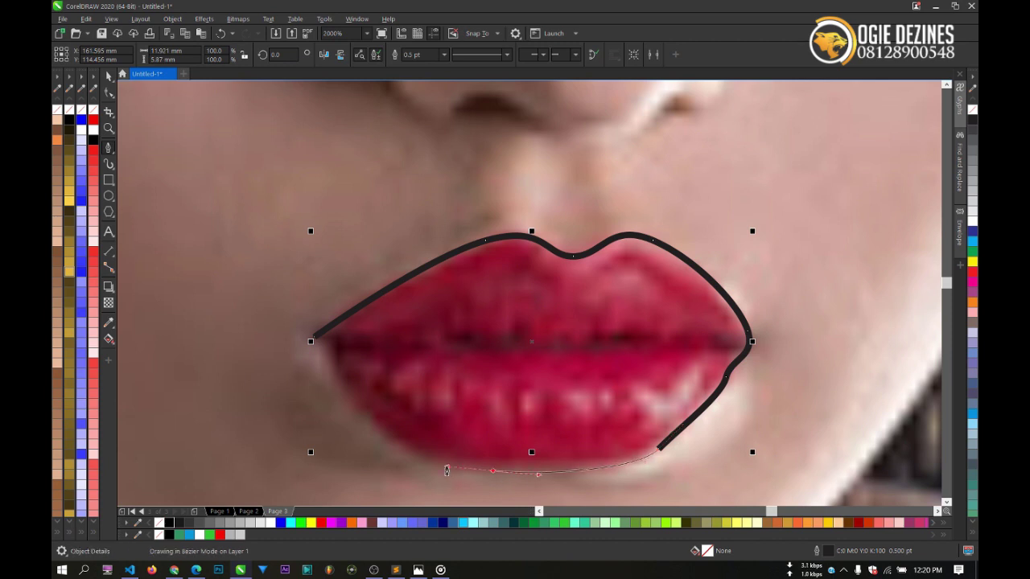
{"action": "left_click_drag", "start_coordinate": [374, 428], "coordinate": [342, 393]}
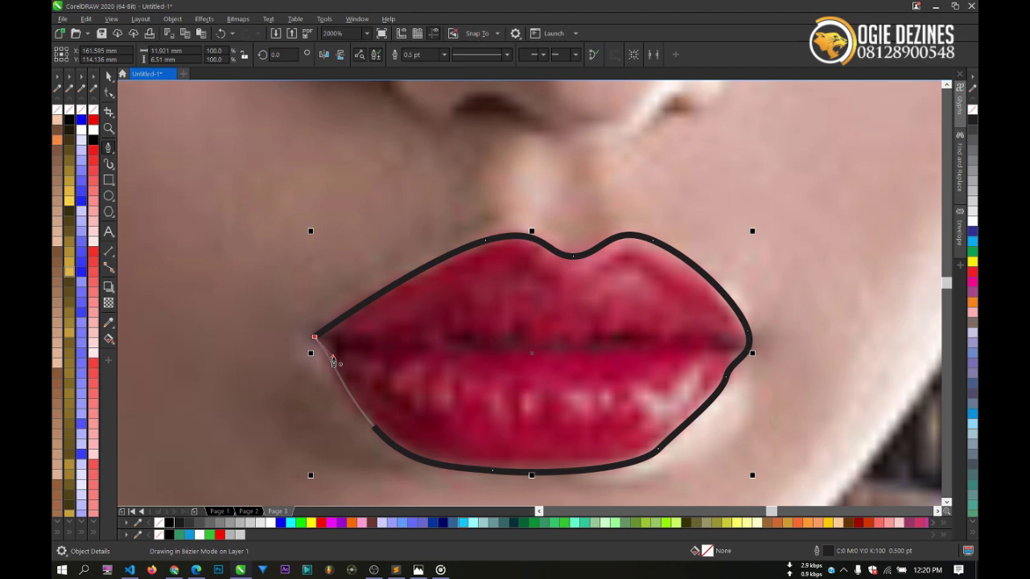
Close the lip outline and intersect it with the photo to cut out the lips.
{"action": "left_click", "coordinate": [314, 336]}
{"action": "scroll", "coordinate": [362, 357], "scroll_direction": "down", "scroll_amount": 1}
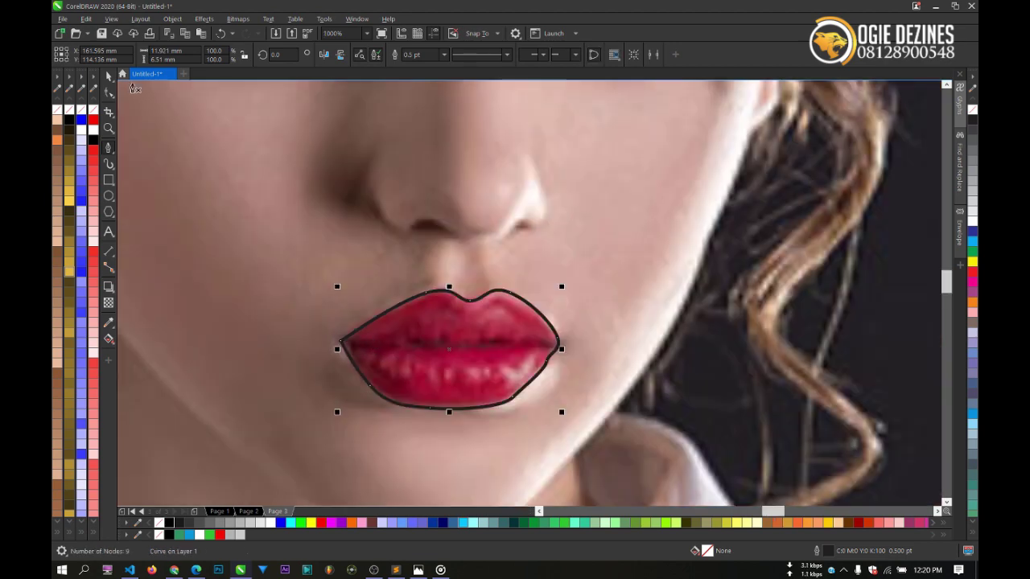
{"action": "scroll", "coordinate": [457, 323], "scroll_direction": "down", "scroll_amount": 2}
{"action": "scroll", "coordinate": [408, 286], "scroll_direction": "up", "scroll_amount": 2}
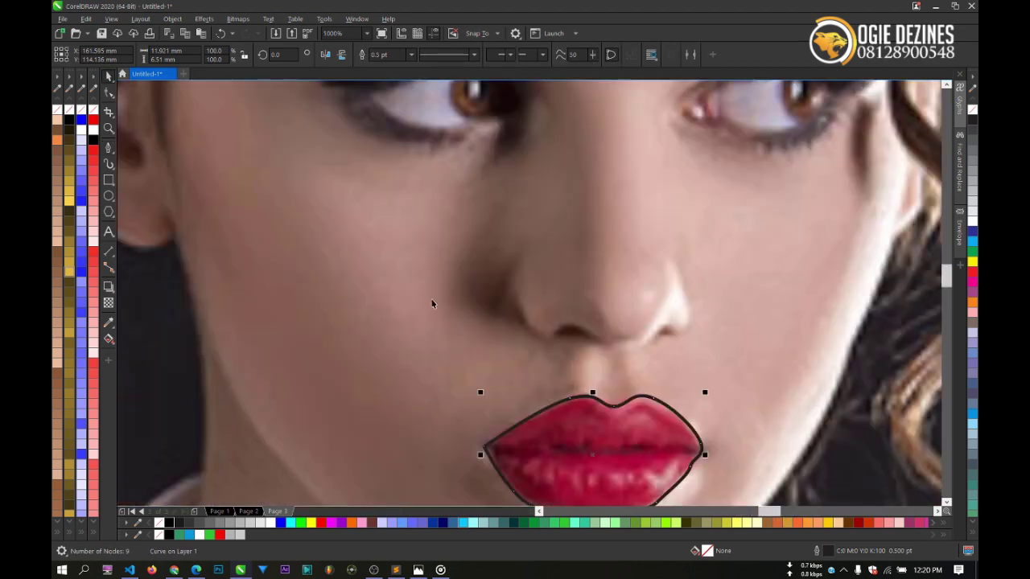
{"action": "key", "text": "ctrl+a"}
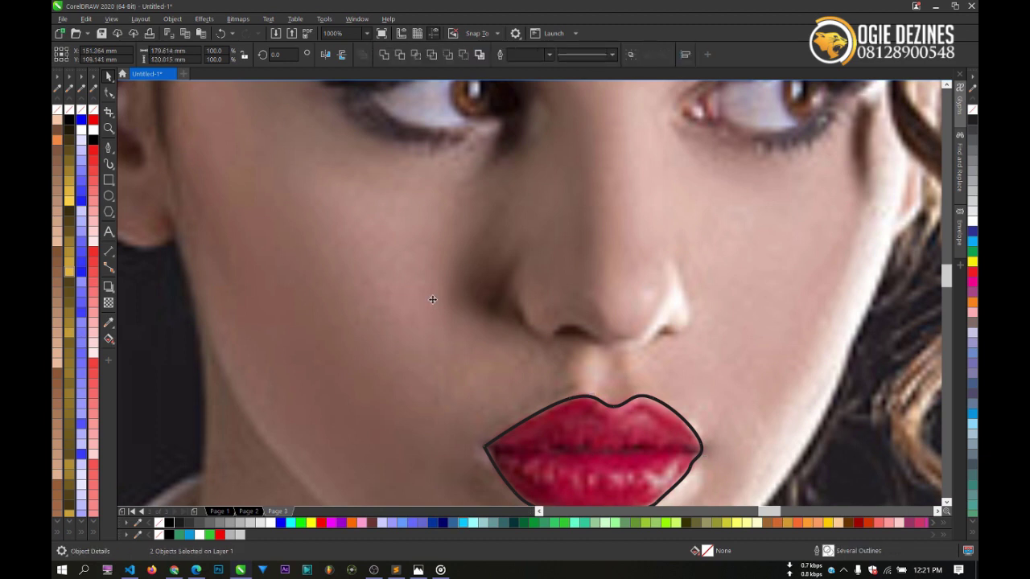
{"action": "scroll", "coordinate": [432, 299], "scroll_direction": "down", "scroll_amount": 1}
{"action": "left_click", "coordinate": [416, 55]}
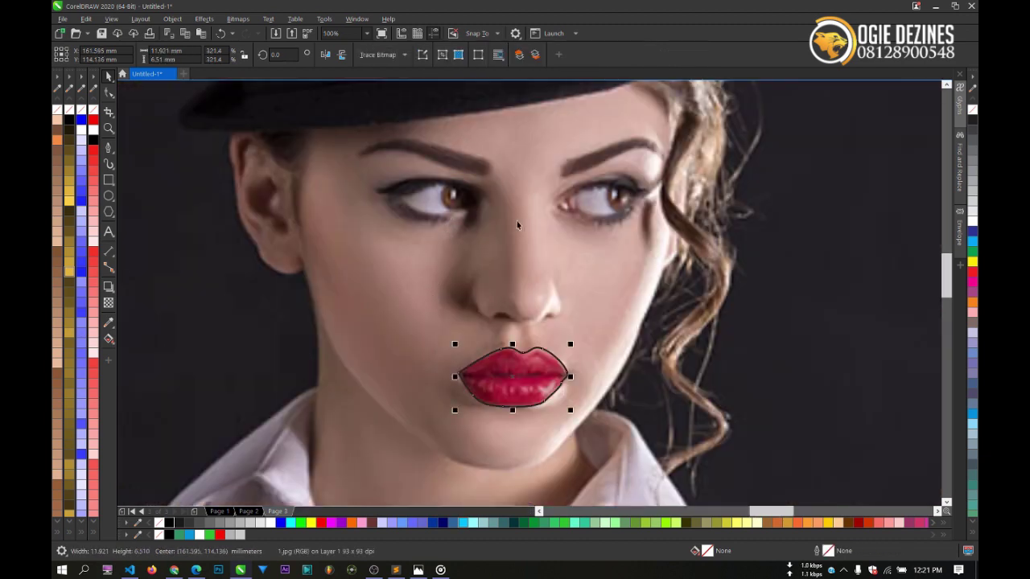
Move the leftover lip outline down onto the collar and check the cut-out lip piece.
{"action": "scroll", "coordinate": [531, 245], "scroll_direction": "down", "scroll_amount": 1}
{"action": "left_click_drag", "start_coordinate": [531, 316], "coordinate": [470, 378]}
{"action": "key", "text": "Escape"}
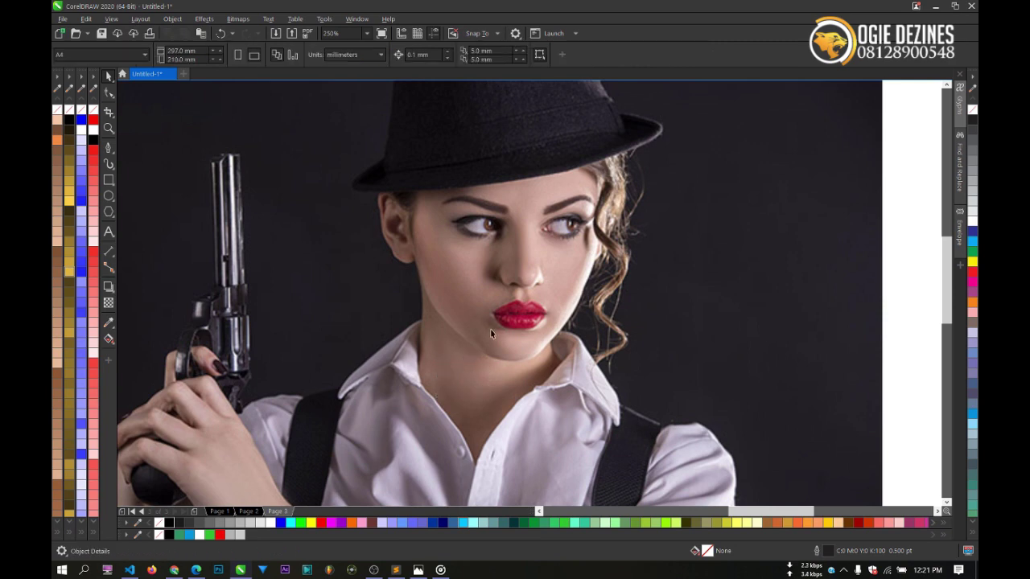
{"action": "scroll", "coordinate": [523, 314], "scroll_direction": "up", "scroll_amount": 2}
{"action": "left_click", "coordinate": [529, 294]}
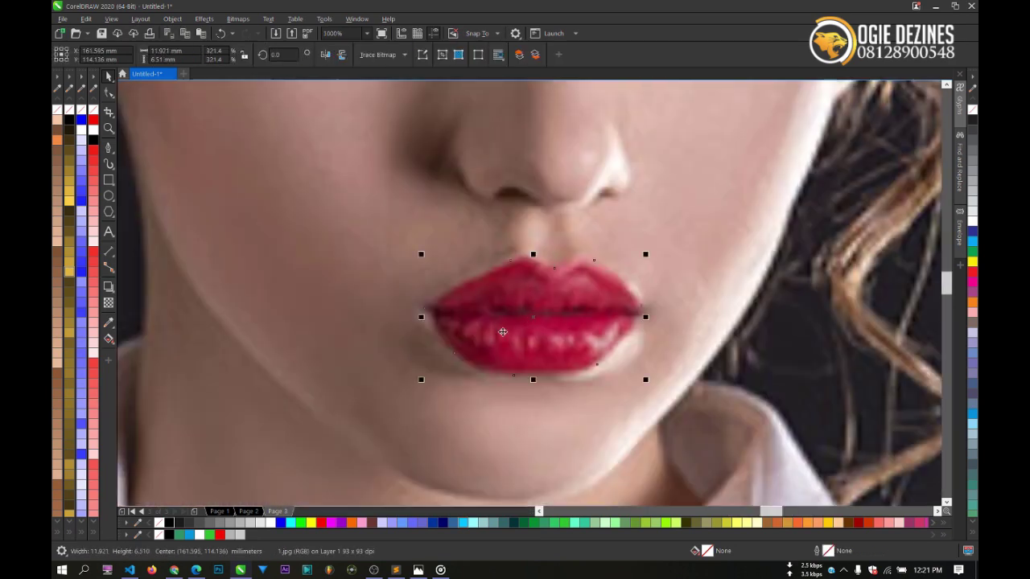
{"action": "scroll", "coordinate": [548, 313], "scroll_direction": "down", "scroll_amount": 1}
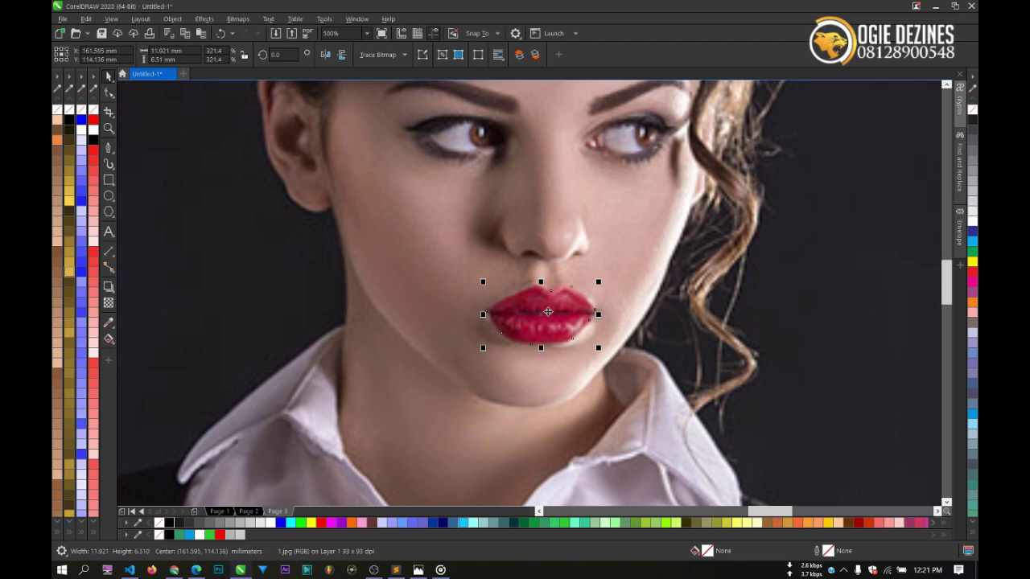
{"action": "key", "text": "Escape"}
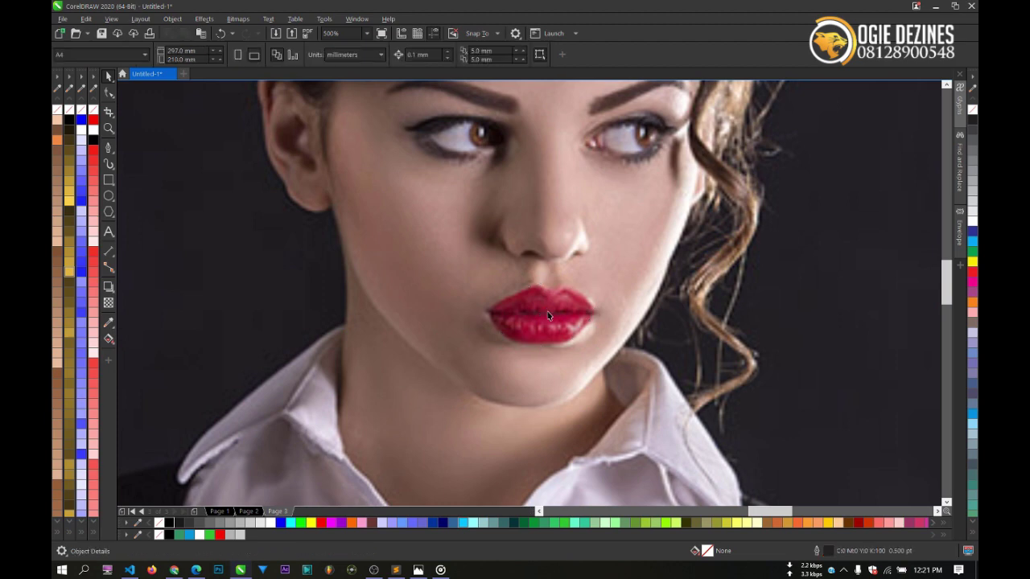
{"action": "left_click", "coordinate": [548, 315]}
{"action": "scroll", "coordinate": [546, 310], "scroll_direction": "down", "scroll_amount": 2}
{"action": "scroll", "coordinate": [546, 309], "scroll_direction": "up", "scroll_amount": 1}
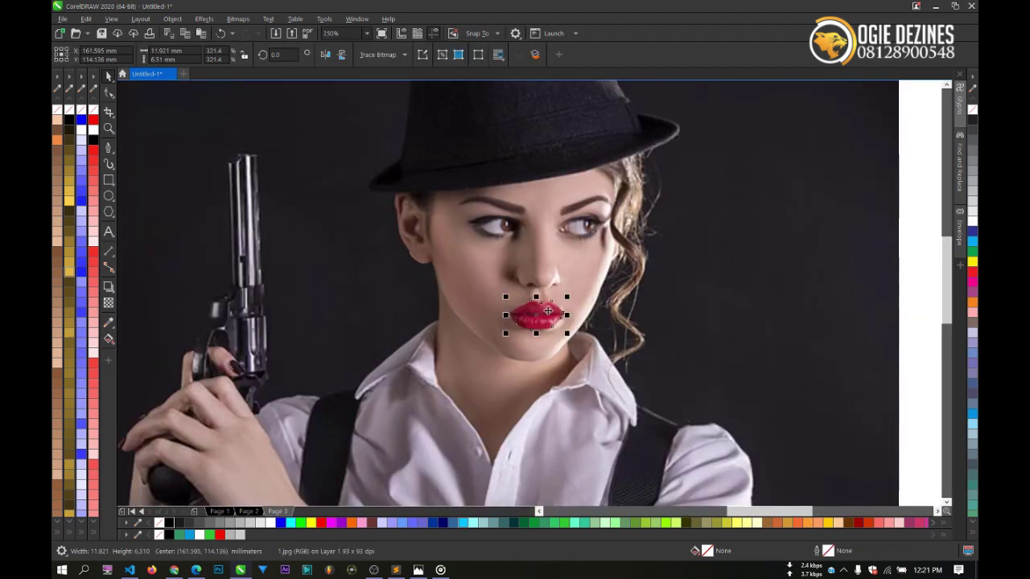
{"action": "scroll", "coordinate": [546, 307], "scroll_direction": "down", "scroll_amount": 1}
{"action": "scroll", "coordinate": [578, 282], "scroll_direction": "up", "scroll_amount": 1}
{"action": "scroll", "coordinate": [576, 261], "scroll_direction": "down", "scroll_amount": 1}
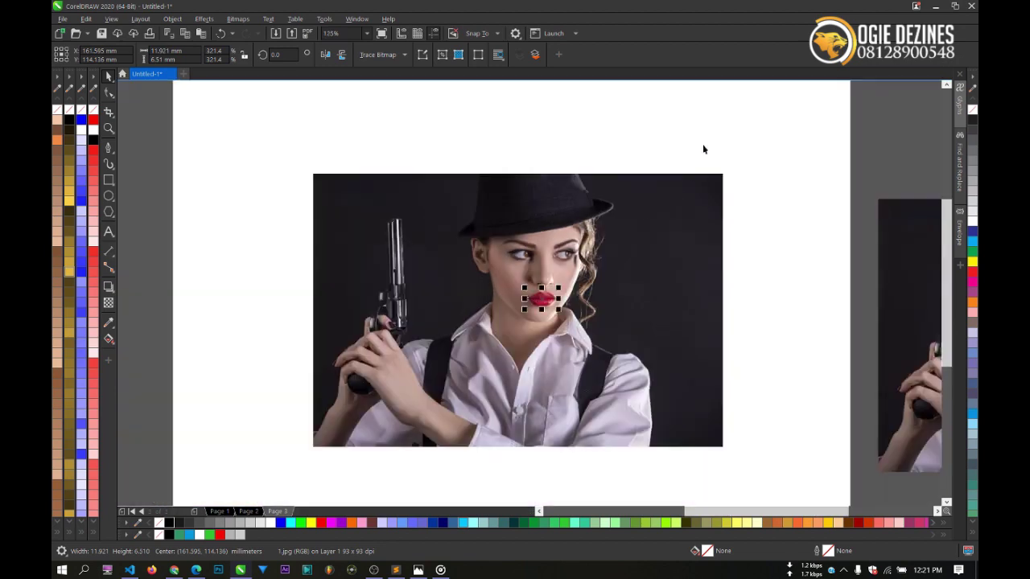
{"action": "key", "text": "Escape"}
{"action": "scroll", "coordinate": [555, 278], "scroll_direction": "up", "scroll_amount": 1}
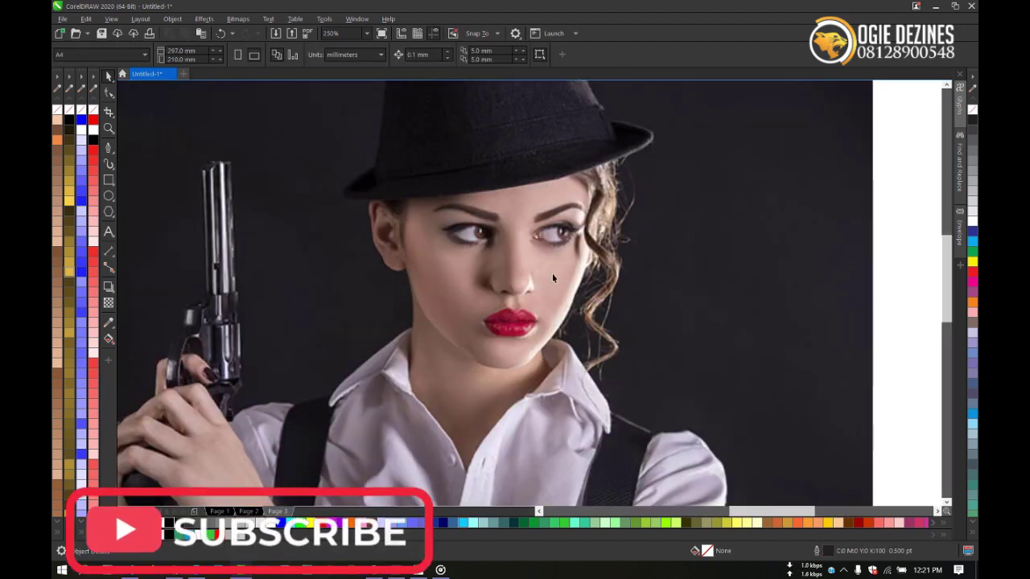
{"action": "scroll", "coordinate": [552, 273], "scroll_direction": "down", "scroll_amount": 1}
{"action": "scroll", "coordinate": [532, 260], "scroll_direction": "up", "scroll_amount": 1}
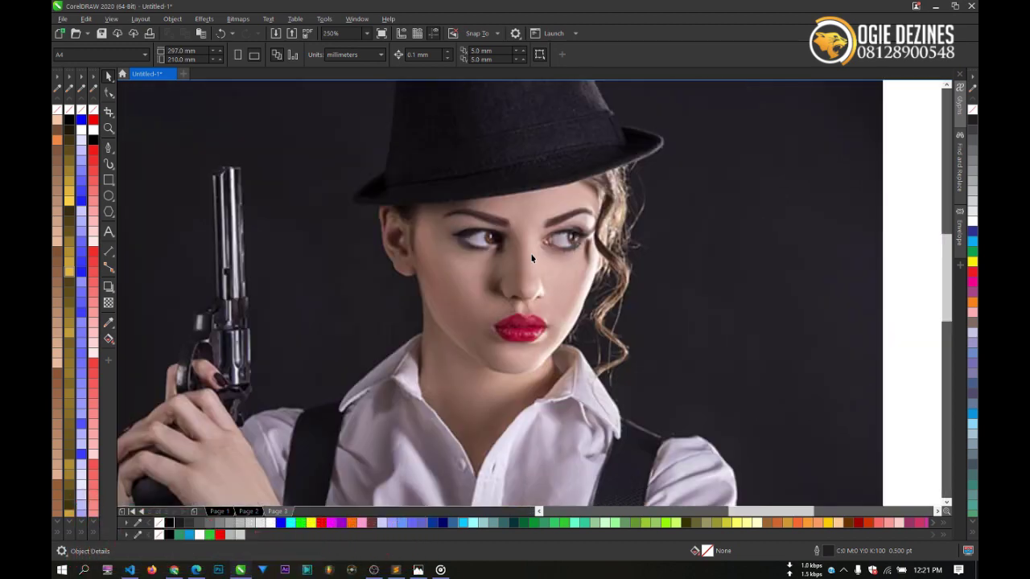
{"action": "scroll", "coordinate": [529, 253], "scroll_direction": "up", "scroll_amount": 1}
Convert the main photo to Grayscale (8-bit) from the Bitmaps mode commands.
{"action": "left_click", "coordinate": [530, 253]}
{"action": "scroll", "coordinate": [530, 252], "scroll_direction": "down", "scroll_amount": 2}
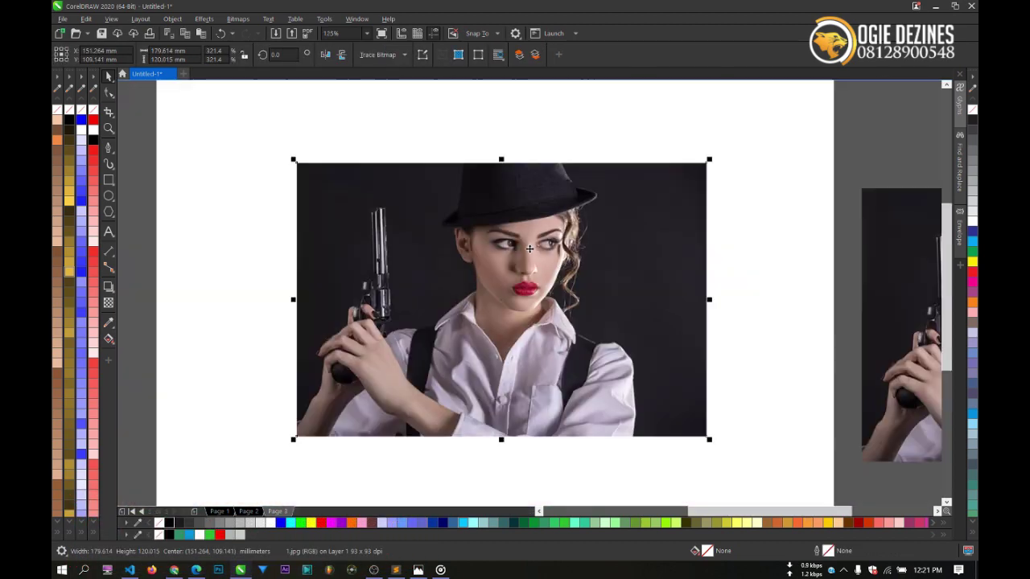
{"action": "scroll", "coordinate": [530, 249], "scroll_direction": "up", "scroll_amount": 1}
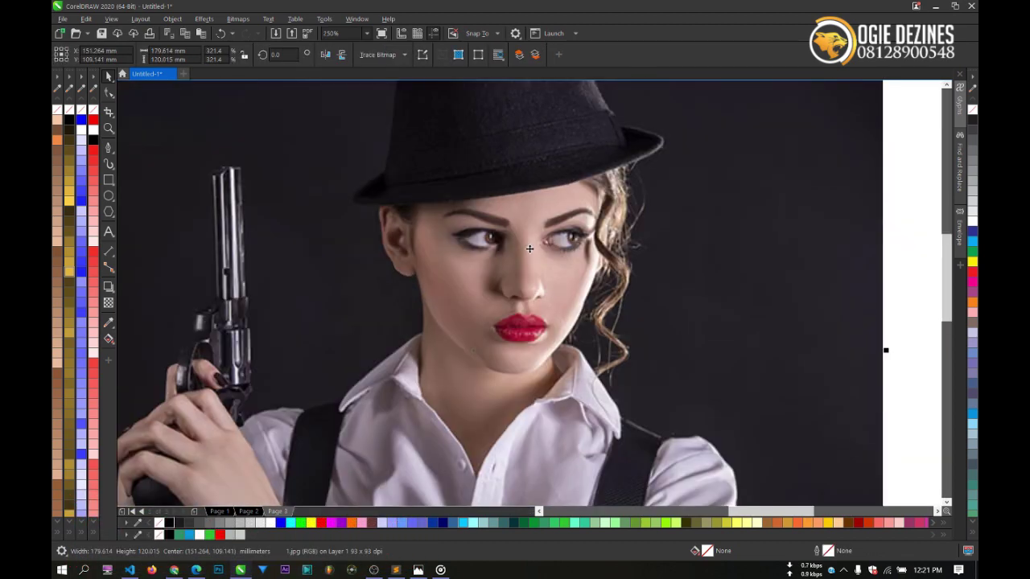
{"action": "left_click", "coordinate": [239, 19]}
{"action": "mouse_move", "coordinate": [306, 117]}
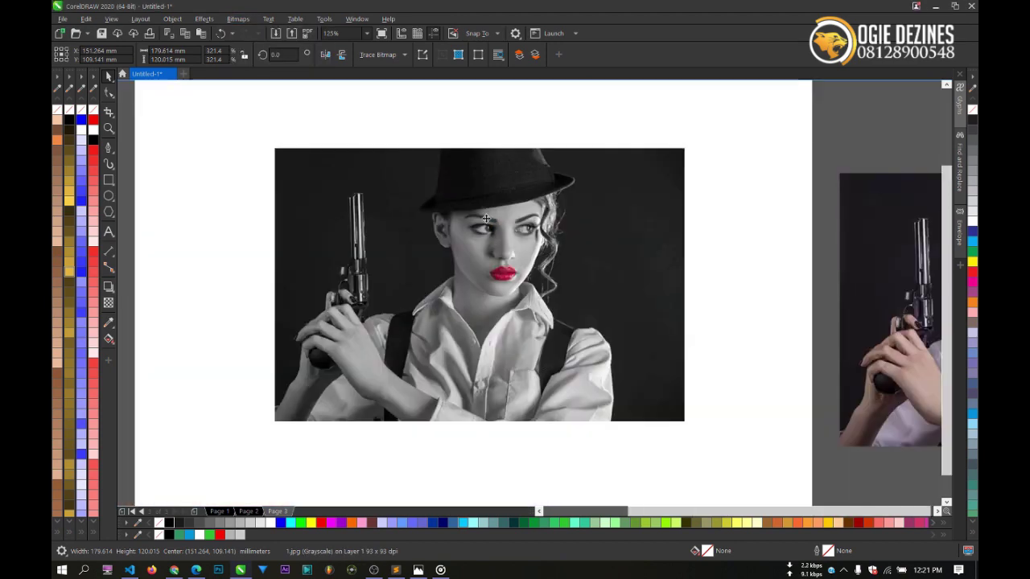
{"action": "scroll", "coordinate": [510, 177], "scroll_direction": "down", "scroll_amount": 1}
{"action": "scroll", "coordinate": [496, 255], "scroll_direction": "up", "scroll_amount": 2}
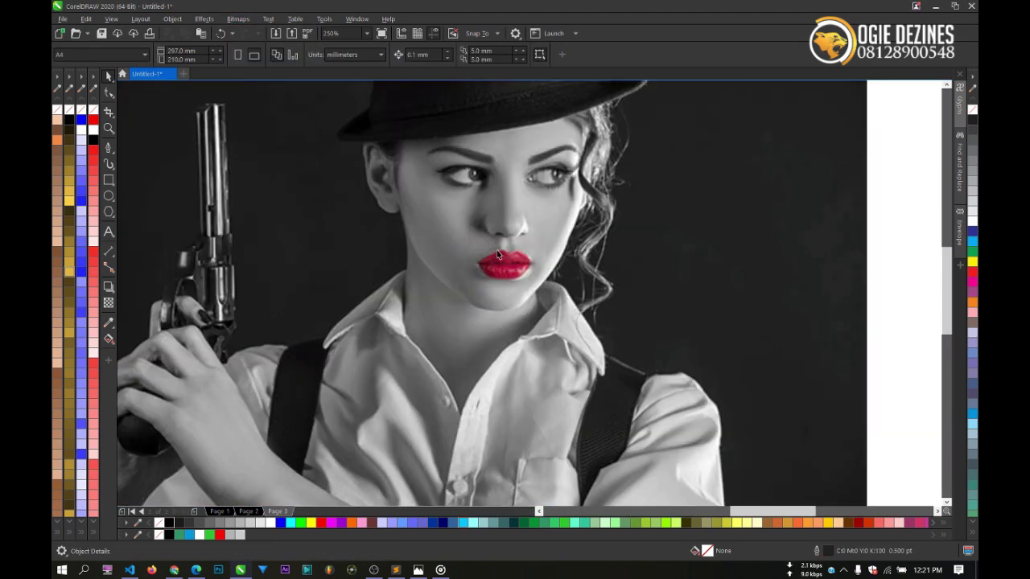
{"action": "scroll", "coordinate": [506, 218], "scroll_direction": "down", "scroll_amount": 1}
{"action": "scroll", "coordinate": [506, 218], "scroll_direction": "up", "scroll_amount": 1}
{"action": "scroll", "coordinate": [521, 258], "scroll_direction": "down", "scroll_amount": 2}
{"action": "scroll", "coordinate": [519, 254], "scroll_direction": "up", "scroll_amount": 1}
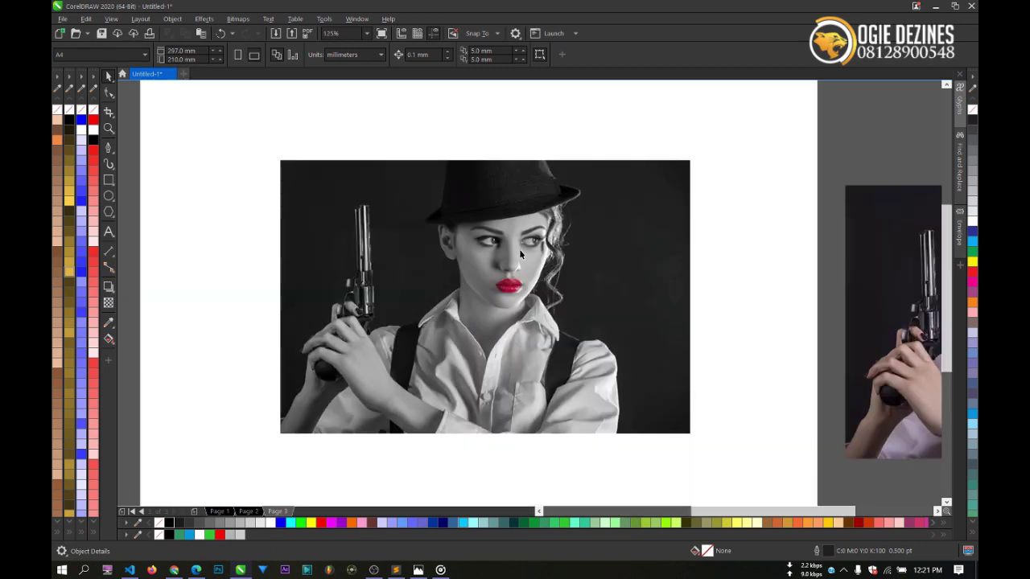
{"action": "scroll", "coordinate": [519, 255], "scroll_direction": "up", "scroll_amount": 2}
{"action": "scroll", "coordinate": [523, 271], "scroll_direction": "down", "scroll_amount": 1}
{"action": "scroll", "coordinate": [475, 233], "scroll_direction": "up", "scroll_amount": 1}
{"action": "scroll", "coordinate": [467, 209], "scroll_direction": "down", "scroll_amount": 1}
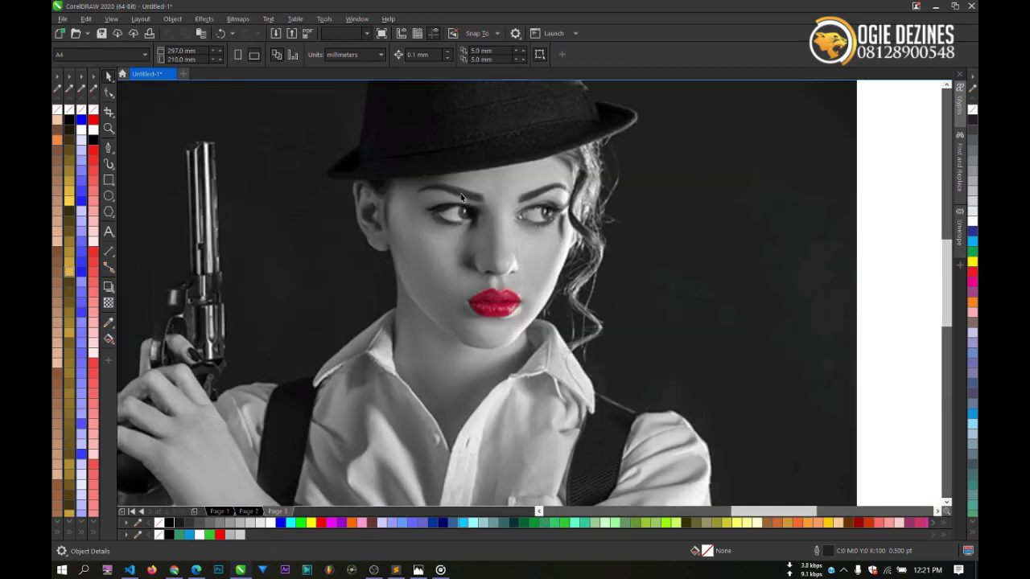
Select the grayscale photo and bring up the Brightness/Contrast/Intensity adjustment with Ctrl+B.
{"action": "left_click", "coordinate": [461, 197]}
{"action": "scroll", "coordinate": [513, 308], "scroll_direction": "down", "scroll_amount": 1}
{"action": "scroll", "coordinate": [503, 255], "scroll_direction": "up", "scroll_amount": 1}
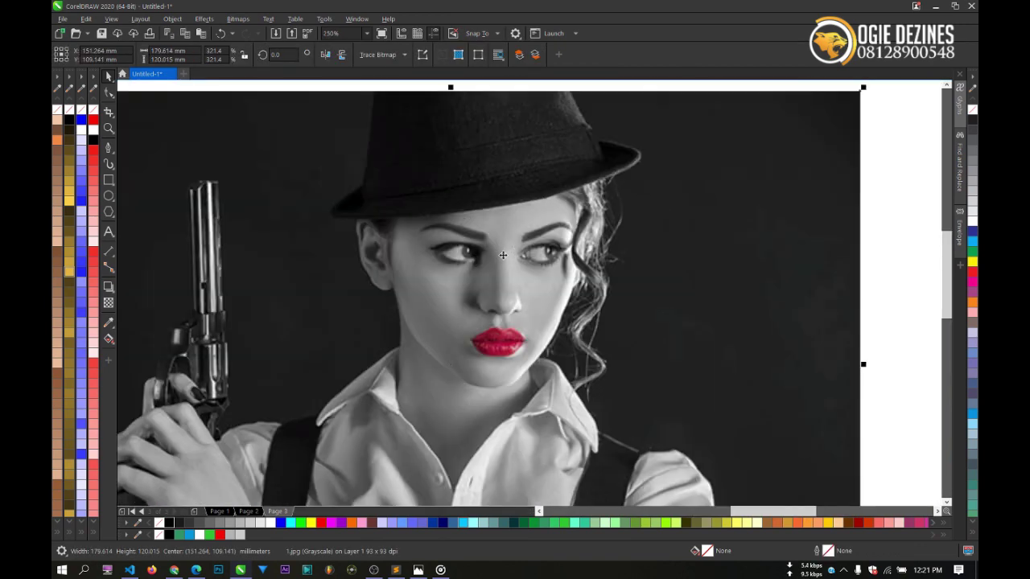
{"action": "key", "text": "ctrl+b"}
Move the adjustment window off the face, then close it without applying and deselect the photo.
{"action": "left_click_drag", "start_coordinate": [522, 256], "coordinate": [578, 363]}
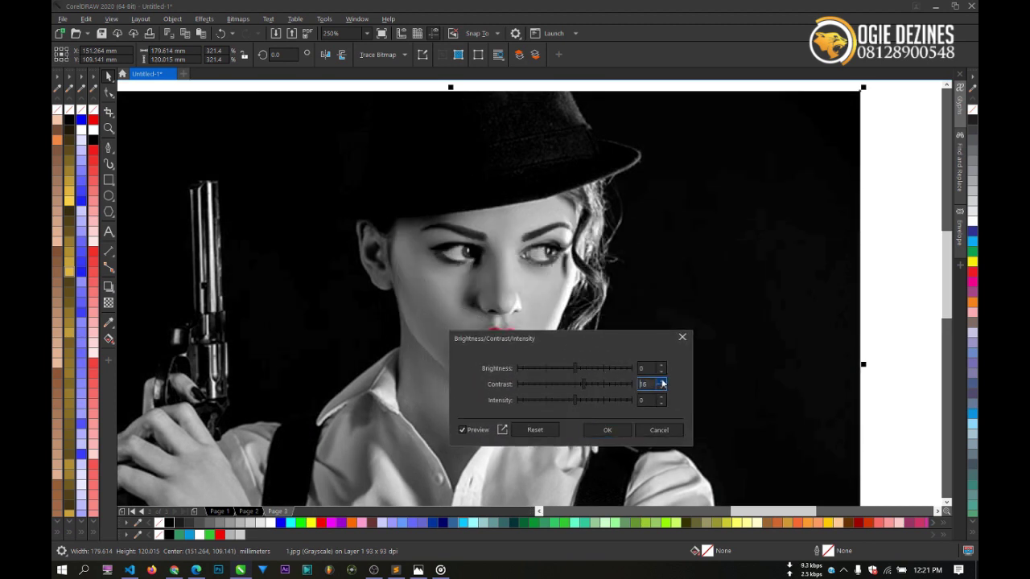
{"action": "left_click", "coordinate": [637, 430]}
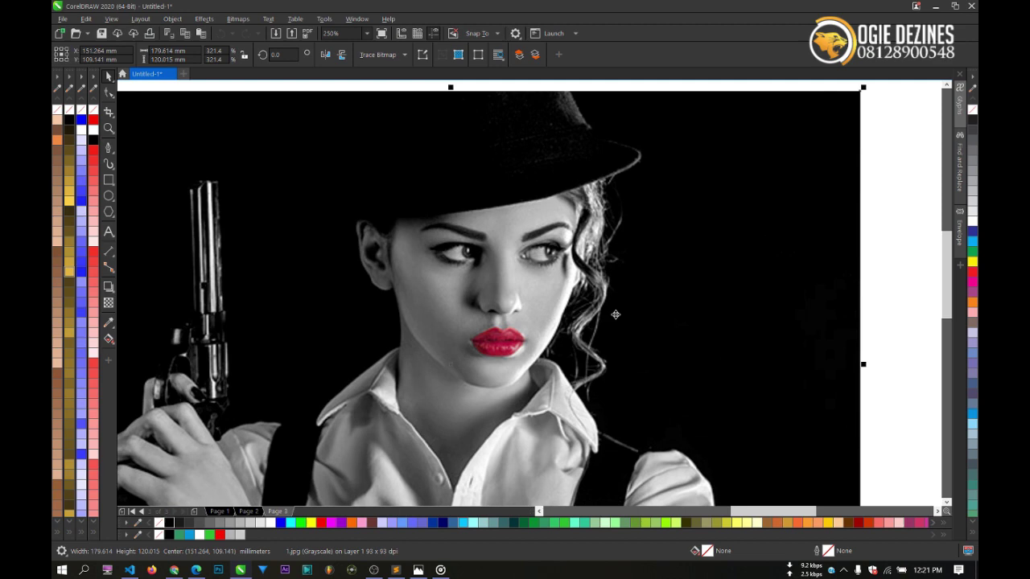
{"action": "scroll", "coordinate": [306, 349], "scroll_direction": "down", "scroll_amount": 2}
{"action": "left_click", "coordinate": [306, 348]}
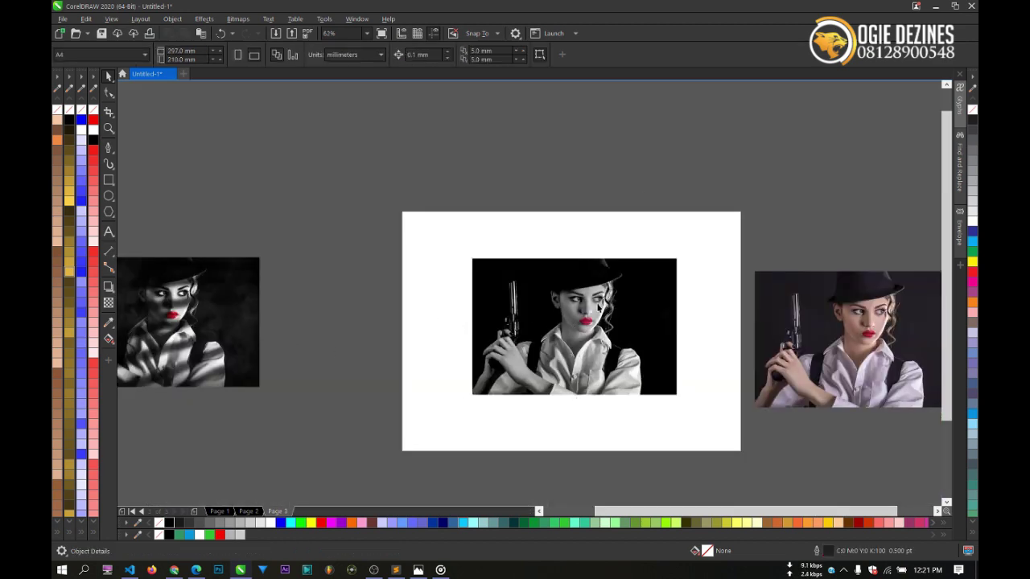
{"action": "scroll", "coordinate": [598, 308], "scroll_direction": "down", "scroll_amount": 1}
{"action": "scroll", "coordinate": [375, 316], "scroll_direction": "up", "scroll_amount": 2}
{"action": "scroll", "coordinate": [414, 249], "scroll_direction": "up", "scroll_amount": 1}
{"action": "scroll", "coordinate": [411, 249], "scroll_direction": "down", "scroll_amount": 3}
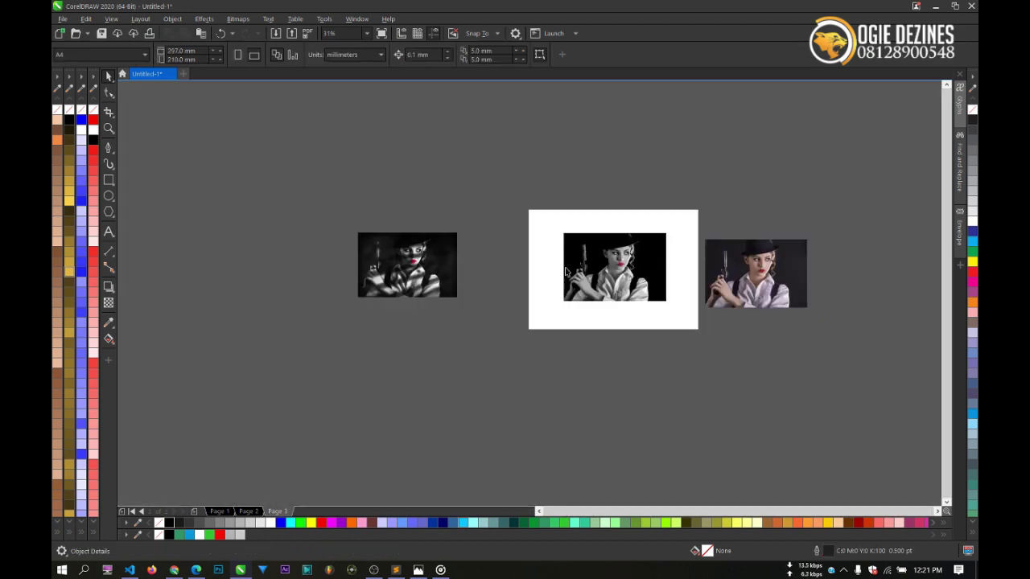
{"action": "scroll", "coordinate": [566, 272], "scroll_direction": "up", "scroll_amount": 3}
{"action": "scroll", "coordinate": [612, 228], "scroll_direction": "down", "scroll_amount": 2}
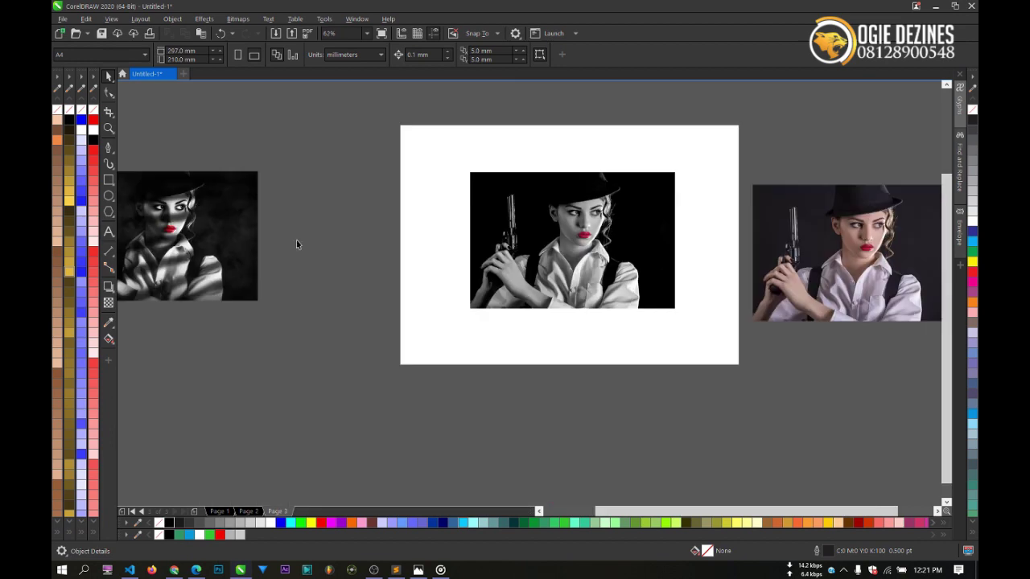
{"action": "scroll", "coordinate": [378, 246], "scroll_direction": "down", "scroll_amount": 1}
{"action": "scroll", "coordinate": [412, 255], "scroll_direction": "up", "scroll_amount": 2}
{"action": "scroll", "coordinate": [411, 255], "scroll_direction": "down", "scroll_amount": 1}
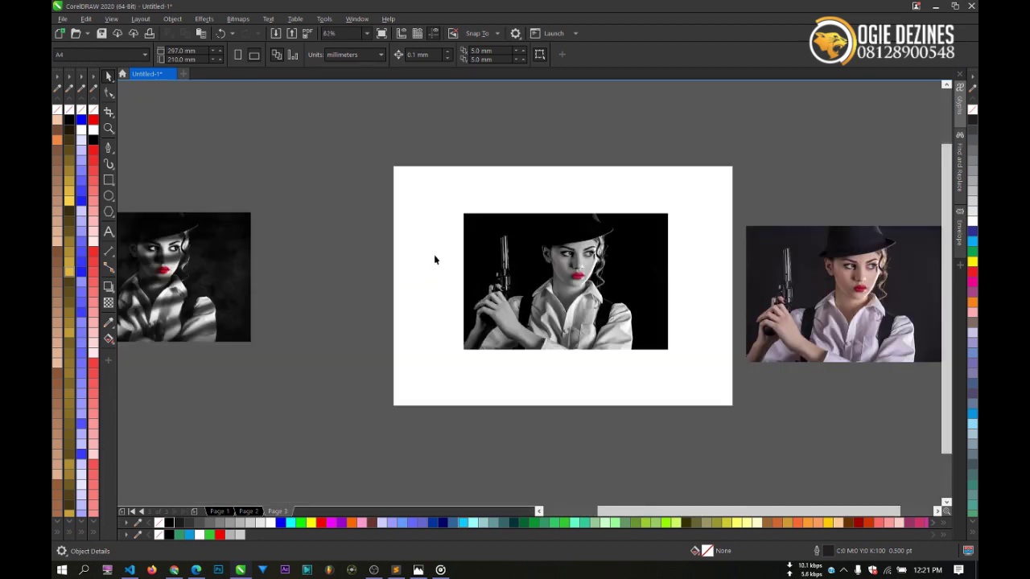
{"action": "scroll", "coordinate": [544, 283], "scroll_direction": "up", "scroll_amount": 1}
{"action": "scroll", "coordinate": [544, 283], "scroll_direction": "down", "scroll_amount": 1}
{"action": "scroll", "coordinate": [632, 278], "scroll_direction": "up", "scroll_amount": 1}
{"action": "scroll", "coordinate": [617, 278], "scroll_direction": "down", "scroll_amount": 1}
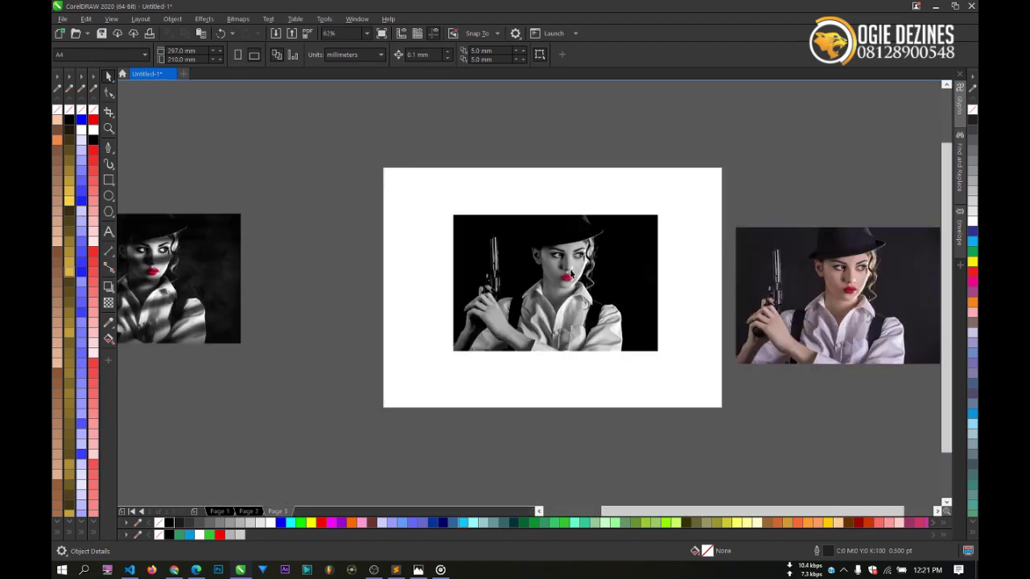
{"action": "scroll", "coordinate": [491, 278], "scroll_direction": "down", "scroll_amount": 1}
{"action": "scroll", "coordinate": [316, 273], "scroll_direction": "up", "scroll_amount": 2}
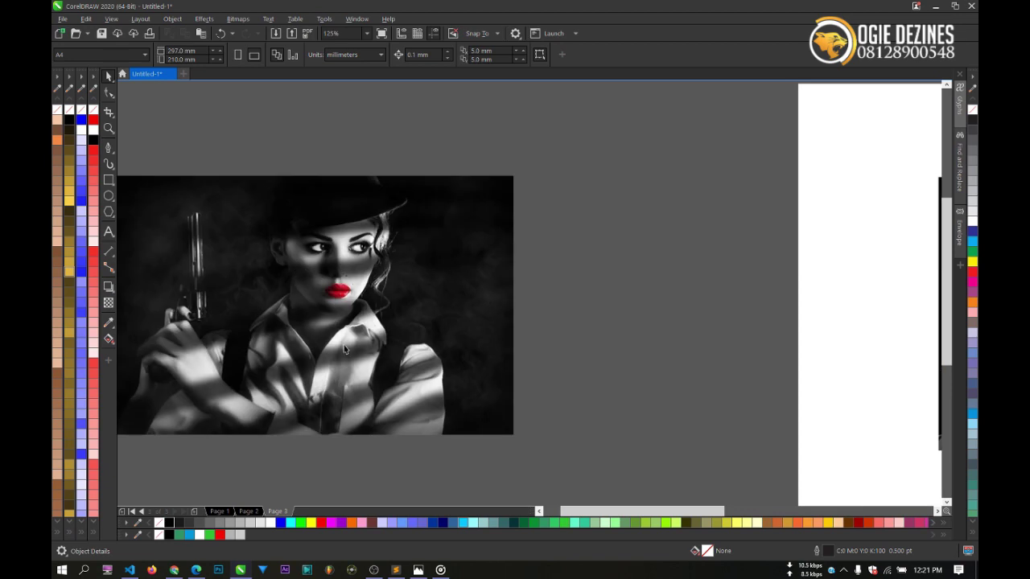
{"action": "scroll", "coordinate": [344, 349], "scroll_direction": "down", "scroll_amount": 1}
{"action": "scroll", "coordinate": [378, 322], "scroll_direction": "up", "scroll_amount": 1}
{"action": "scroll", "coordinate": [402, 290], "scroll_direction": "up", "scroll_amount": 1}
{"action": "scroll", "coordinate": [435, 265], "scroll_direction": "down", "scroll_amount": 1}
{"action": "scroll", "coordinate": [451, 250], "scroll_direction": "down", "scroll_amount": 1}
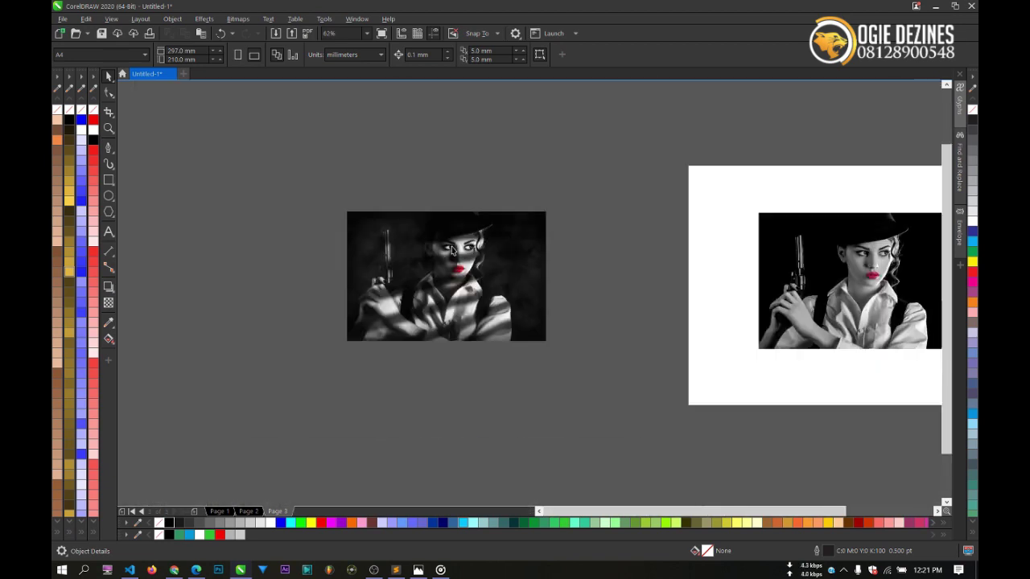
{"action": "scroll", "coordinate": [483, 254], "scroll_direction": "down", "scroll_amount": 1}
{"action": "scroll", "coordinate": [499, 256], "scroll_direction": "up", "scroll_amount": 2}
{"action": "scroll", "coordinate": [483, 257], "scroll_direction": "down", "scroll_amount": 1}
{"action": "scroll", "coordinate": [451, 259], "scroll_direction": "up", "scroll_amount": 1}
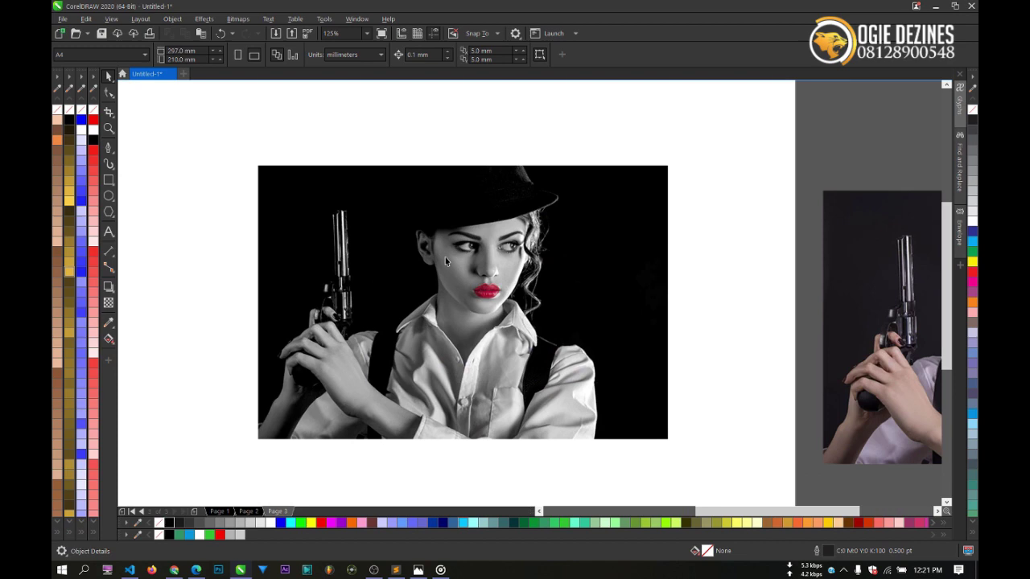
{"action": "scroll", "coordinate": [383, 289], "scroll_direction": "up", "scroll_amount": 1}
{"action": "scroll", "coordinate": [383, 288], "scroll_direction": "down", "scroll_amount": 1}
Give the grayscale photo brightness 3 and contrast 21 and apply the adjustment.
{"action": "left_click", "coordinate": [383, 287]}
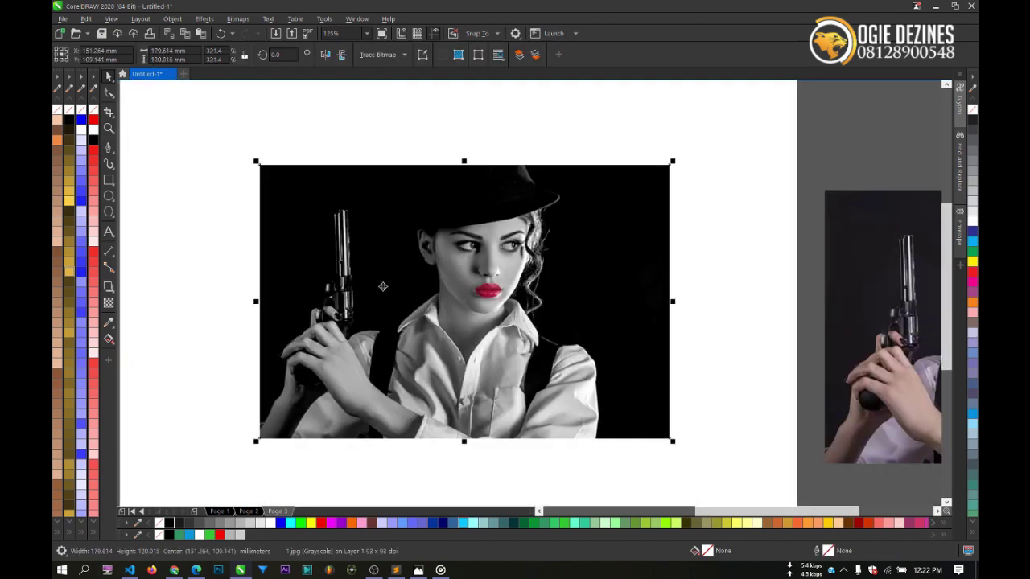
{"action": "key", "text": "ctrl+b"}
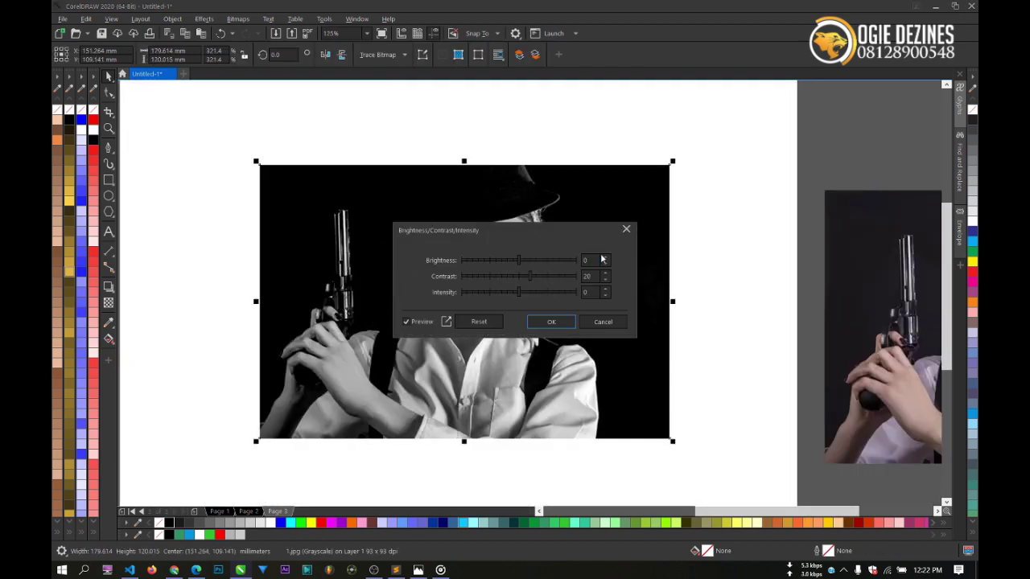
{"action": "double_click", "coordinate": [604, 257]}
{"action": "left_click_drag", "start_coordinate": [602, 230], "coordinate": [761, 283]}
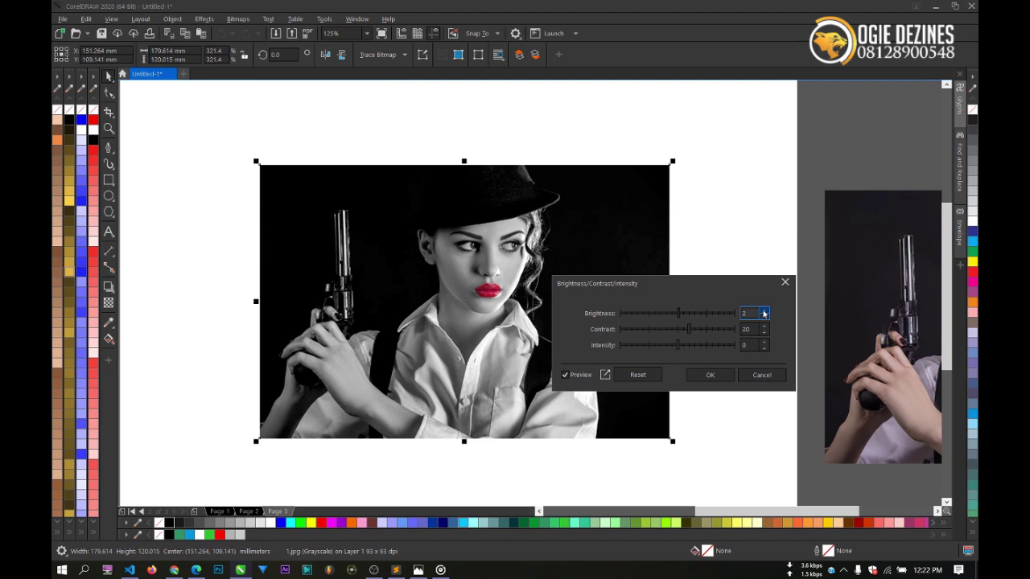
{"action": "left_click", "coordinate": [763, 313]}
{"action": "left_click", "coordinate": [764, 327]}
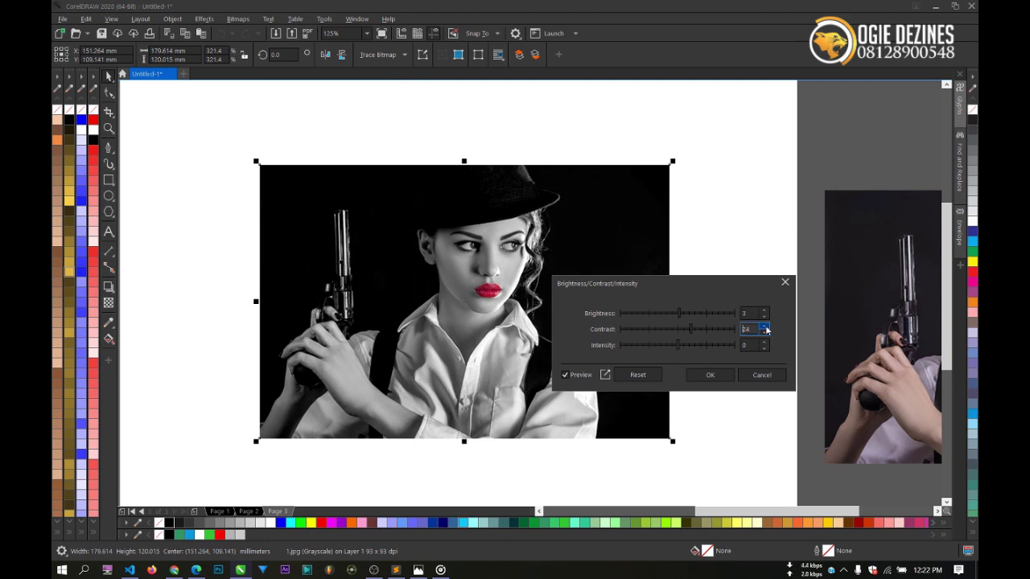
{"action": "left_click", "coordinate": [710, 375]}
{"action": "scroll", "coordinate": [708, 285], "scroll_direction": "down", "scroll_amount": 2}
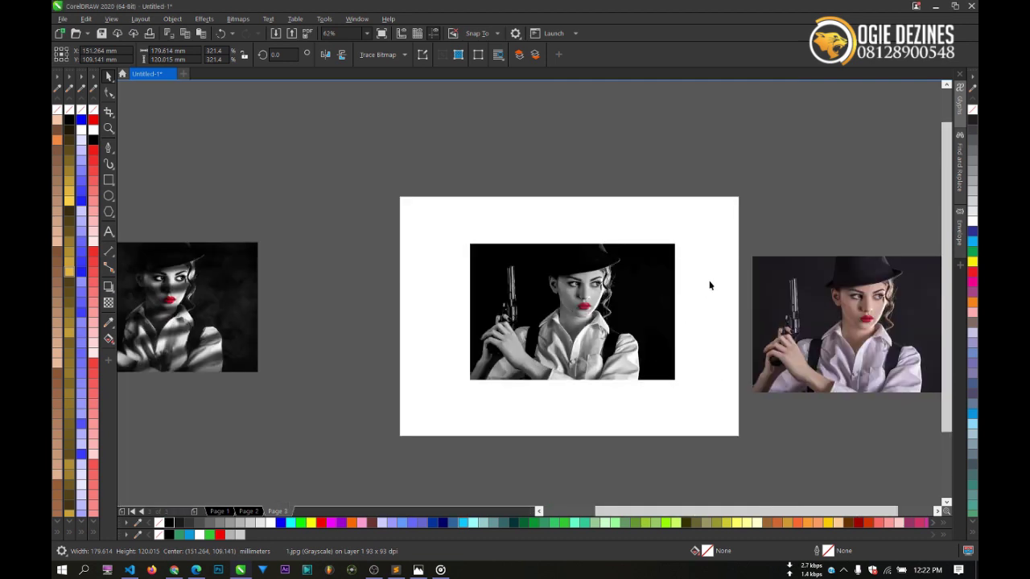
{"action": "scroll", "coordinate": [649, 299], "scroll_direction": "up", "scroll_amount": 2}
{"action": "scroll", "coordinate": [273, 236], "scroll_direction": "down", "scroll_amount": 2}
Draw a rectangle matching the photo's bounds and move it off to the left.
{"action": "left_click", "coordinate": [110, 180]}
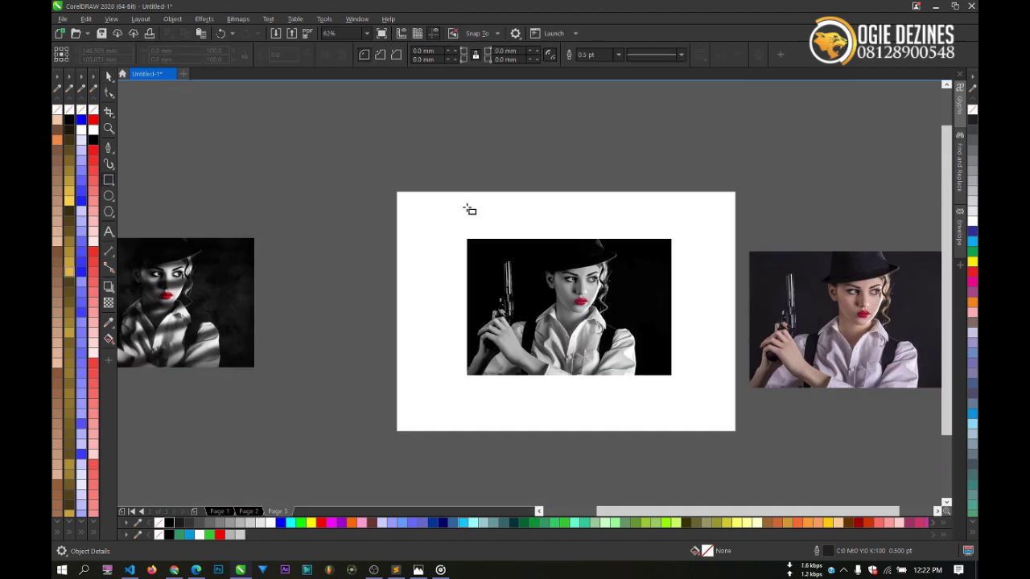
{"action": "left_click_drag", "start_coordinate": [465, 239], "coordinate": [678, 379]}
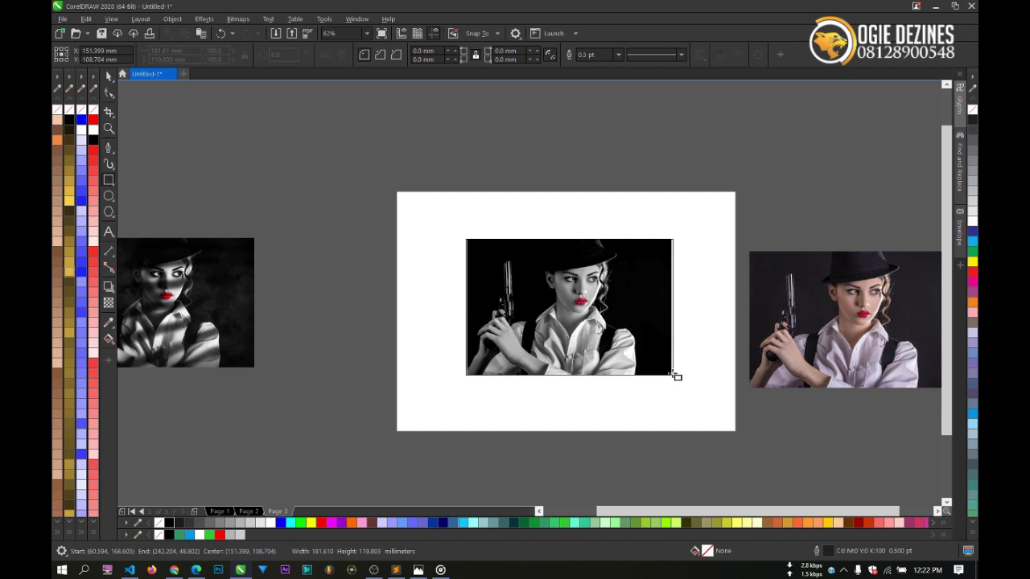
{"action": "left_click", "coordinate": [107, 75]}
{"action": "left_click_drag", "start_coordinate": [530, 305], "coordinate": [321, 280]}
Select the grayscale photo and red lips, enlarge them slightly, and group them.
{"action": "scroll", "coordinate": [482, 242], "scroll_direction": "down", "scroll_amount": 2}
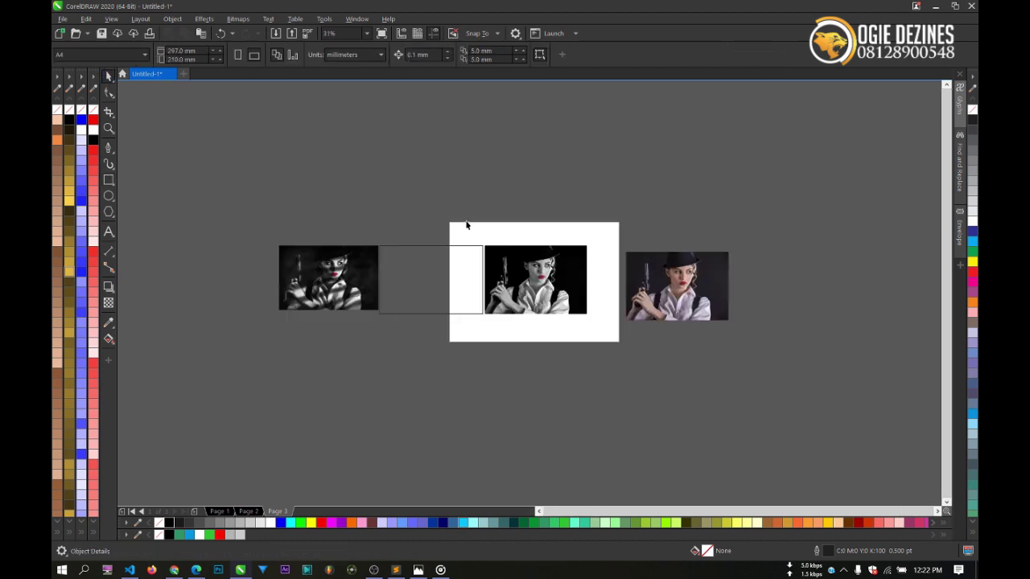
{"action": "left_click_drag", "start_coordinate": [465, 223], "coordinate": [650, 398]}
{"action": "scroll", "coordinate": [516, 274], "scroll_direction": "up", "scroll_amount": 2}
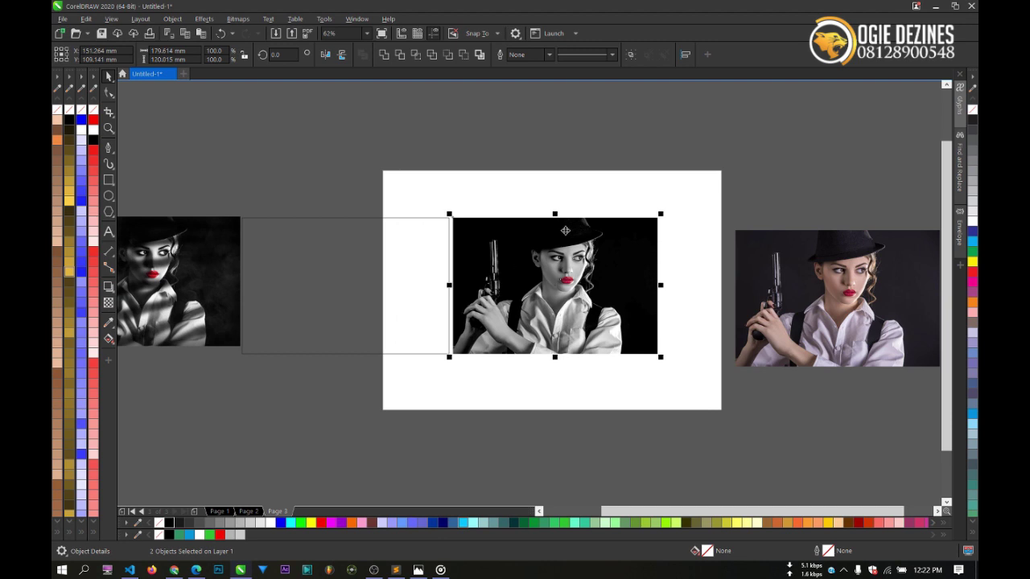
{"action": "left_click_drag", "start_coordinate": [659, 217], "coordinate": [664, 210]}
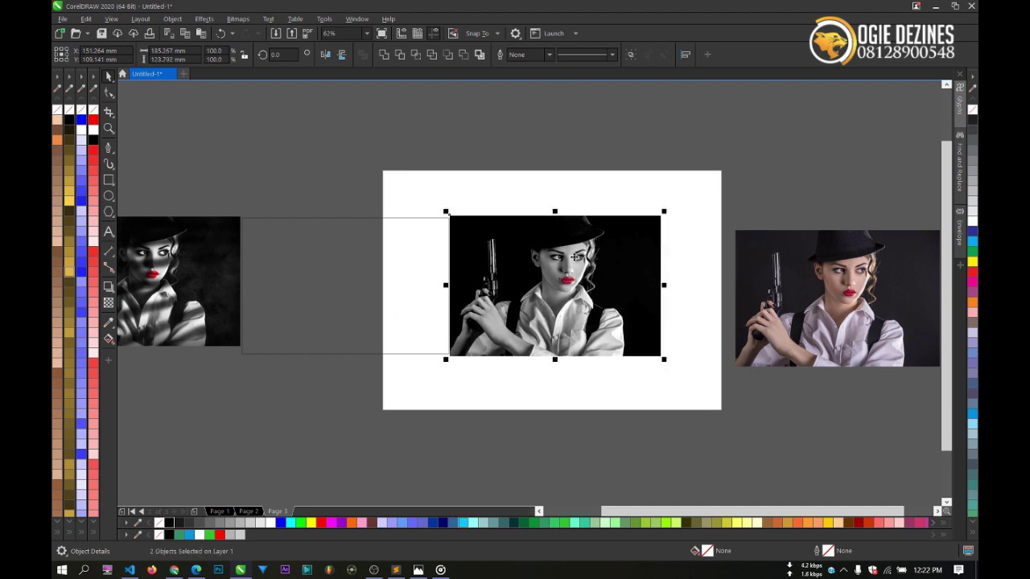
{"action": "key", "text": "ctrl+g"}
{"action": "scroll", "coordinate": [475, 278], "scroll_direction": "left", "scroll_amount": 2}
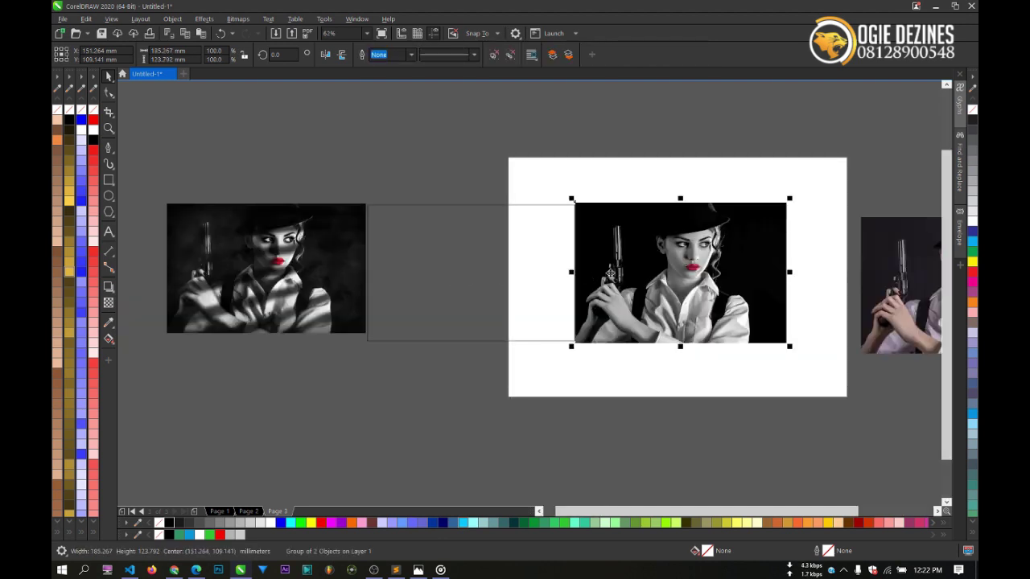
PowerClip the grouped photo inside the rectangle and move the frame back onto the page.
{"action": "right_click", "coordinate": [611, 274]}
{"action": "left_click", "coordinate": [493, 288]}
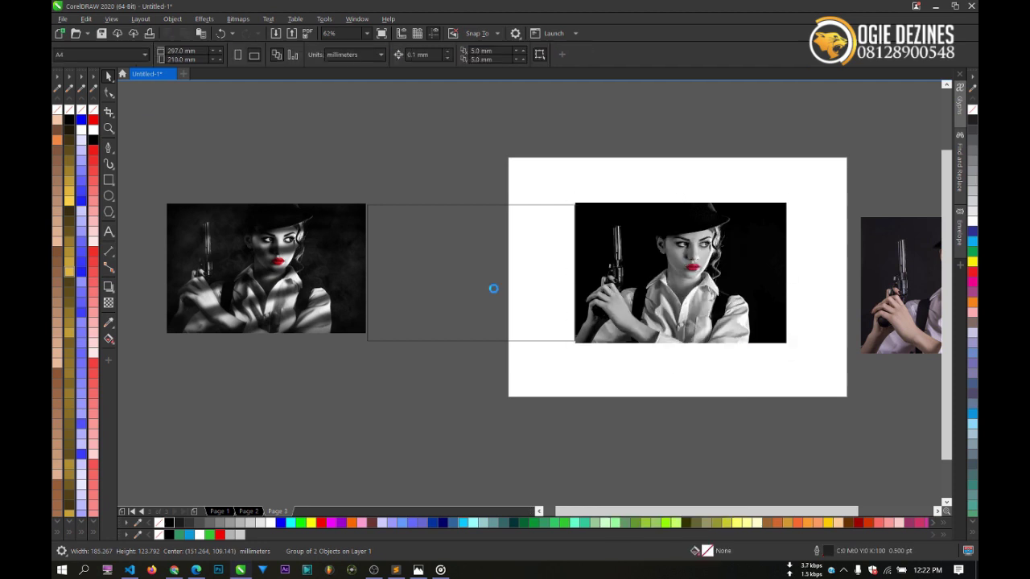
{"action": "left_click_drag", "start_coordinate": [409, 258], "coordinate": [593, 261]}
{"action": "scroll", "coordinate": [593, 261], "scroll_direction": "up", "scroll_amount": 2}
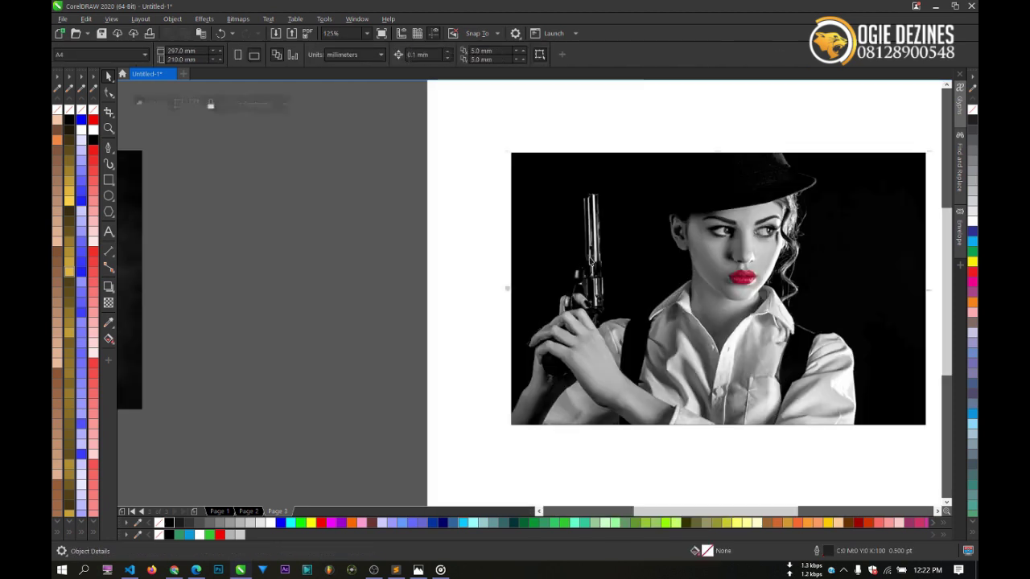
{"action": "left_click", "coordinate": [592, 262]}
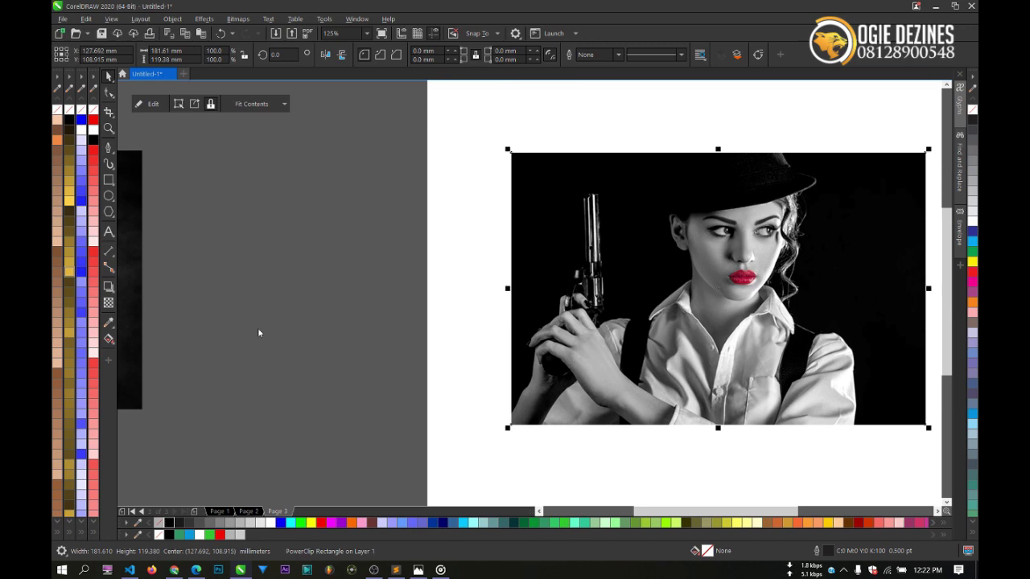
Select the framed photo and briefly enter and exit its PowerClip contents.
{"action": "left_click", "coordinate": [641, 141]}
{"action": "key", "text": "Escape"}
{"action": "scroll", "coordinate": [503, 317], "scroll_direction": "down", "scroll_amount": 2}
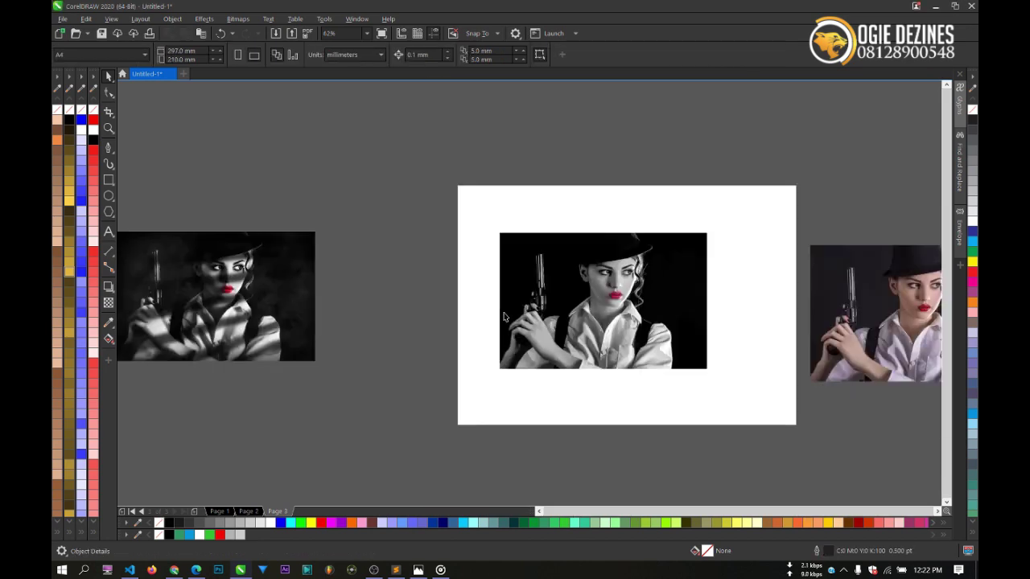
{"action": "scroll", "coordinate": [504, 316], "scroll_direction": "up", "scroll_amount": 2}
{"action": "left_click", "coordinate": [504, 317]}
{"action": "scroll", "coordinate": [504, 316], "scroll_direction": "down", "scroll_amount": 2}
{"action": "double_click", "coordinate": [476, 310]}
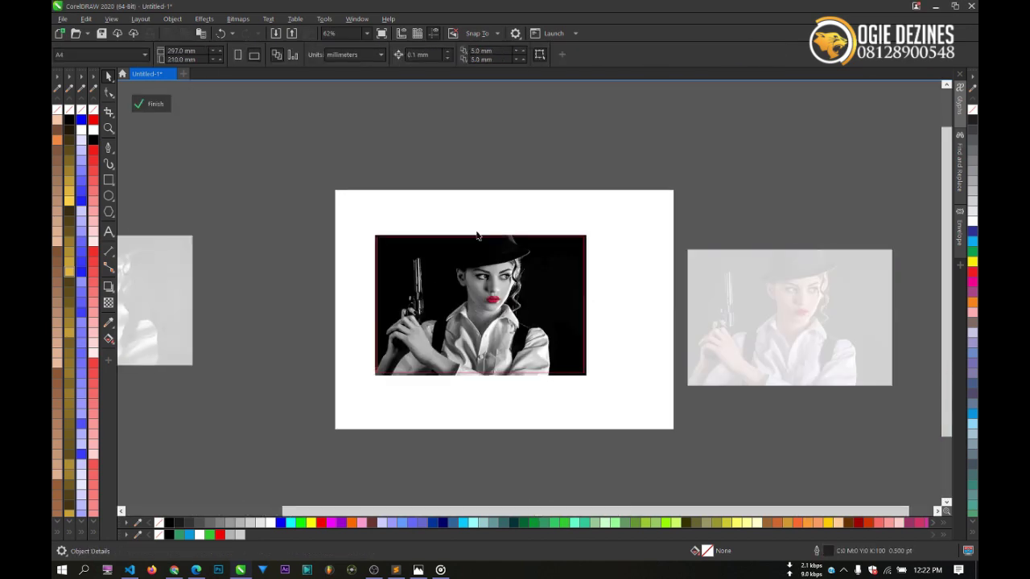
{"action": "left_click", "coordinate": [483, 171]}
{"action": "scroll", "coordinate": [466, 302], "scroll_direction": "up", "scroll_amount": 2}
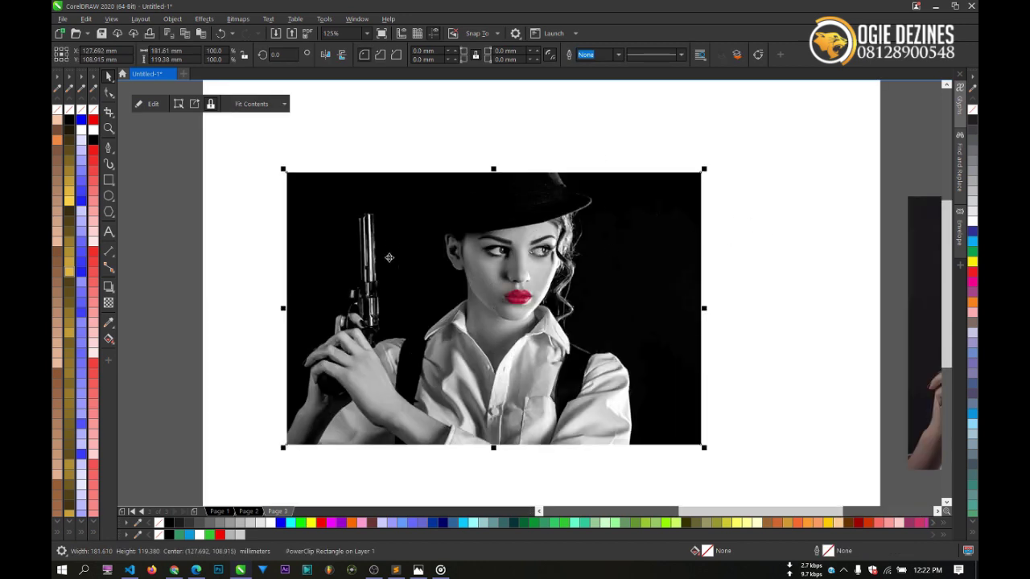
Ungroup the photo and red lips inside the PowerClip, then finish editing.
{"action": "double_click", "coordinate": [480, 253]}
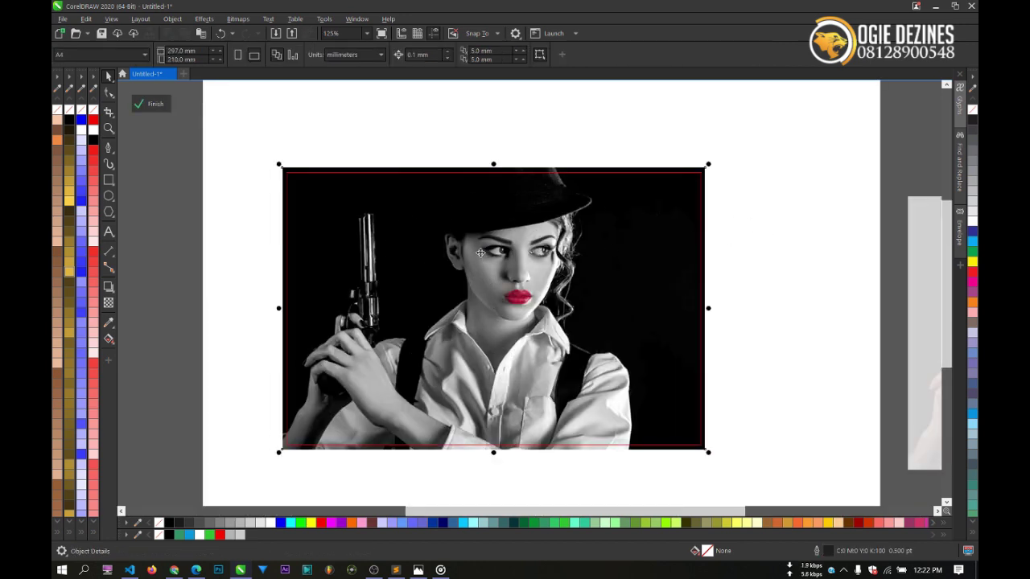
{"action": "scroll", "coordinate": [480, 253], "scroll_direction": "down", "scroll_amount": 2}
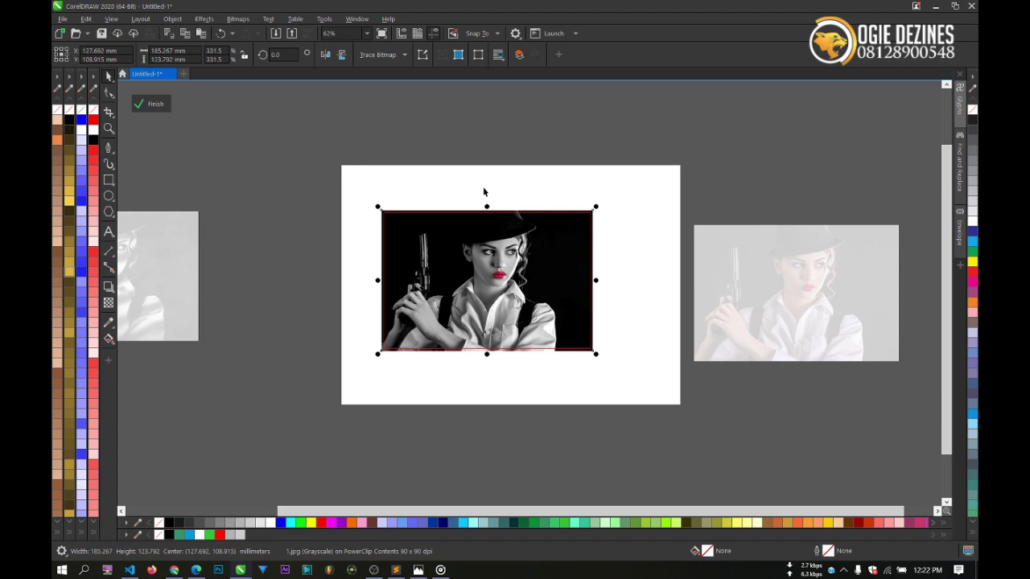
{"action": "left_click_drag", "start_coordinate": [357, 169], "coordinate": [744, 365]}
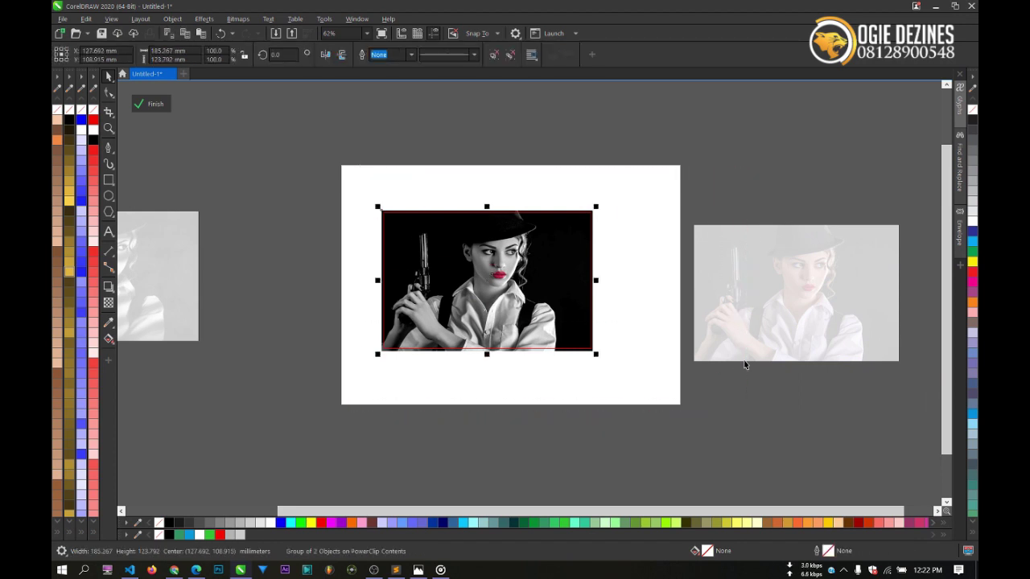
{"action": "key", "text": "ctrl+u"}
{"action": "left_click", "coordinate": [607, 193]}
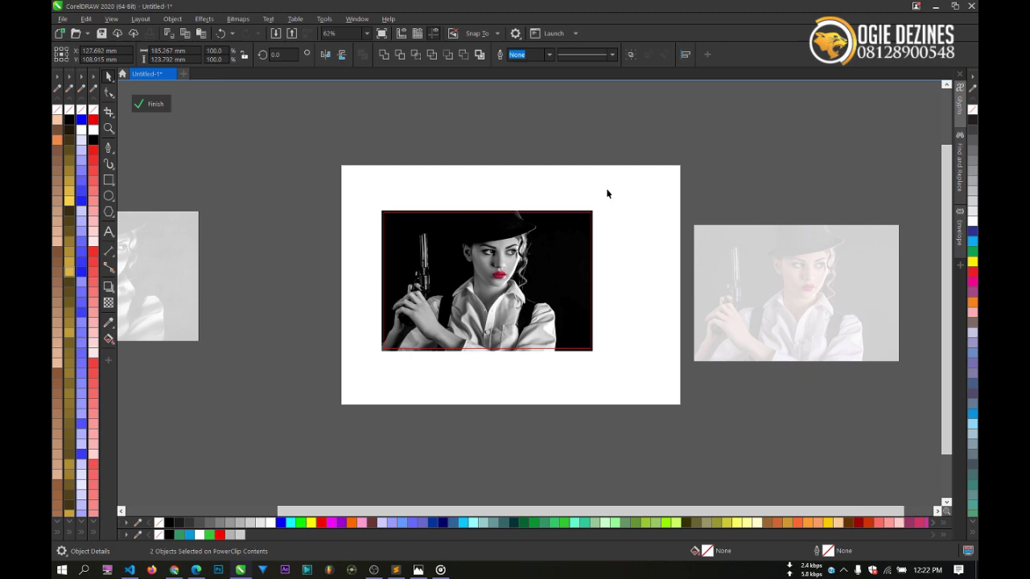
{"action": "scroll", "coordinate": [483, 209], "scroll_direction": "up", "scroll_amount": 1}
{"action": "scroll", "coordinate": [483, 210], "scroll_direction": "down", "scroll_amount": 2}
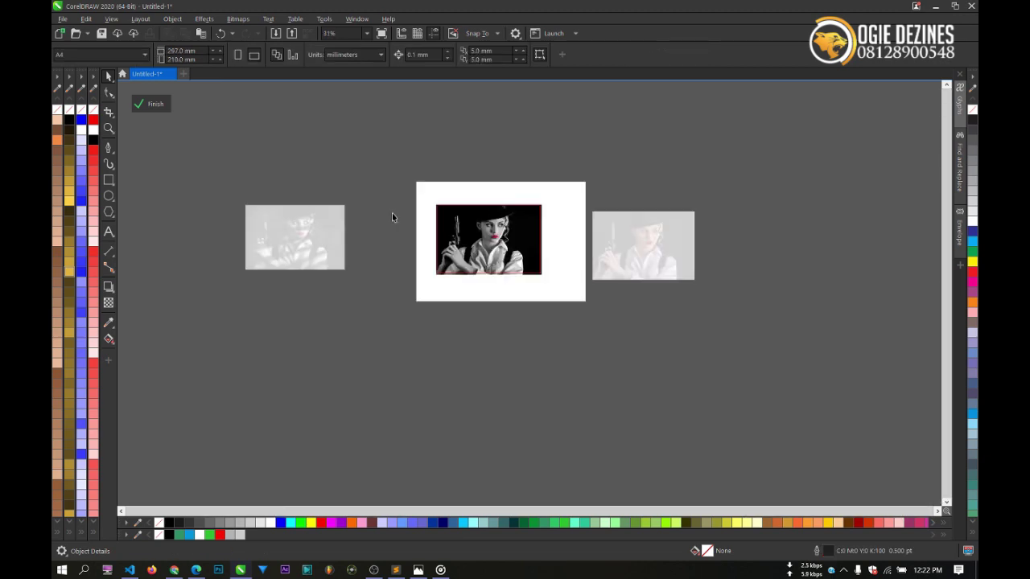
{"action": "left_click", "coordinate": [150, 103]}
{"action": "scroll", "coordinate": [511, 222], "scroll_direction": "up", "scroll_amount": 2}
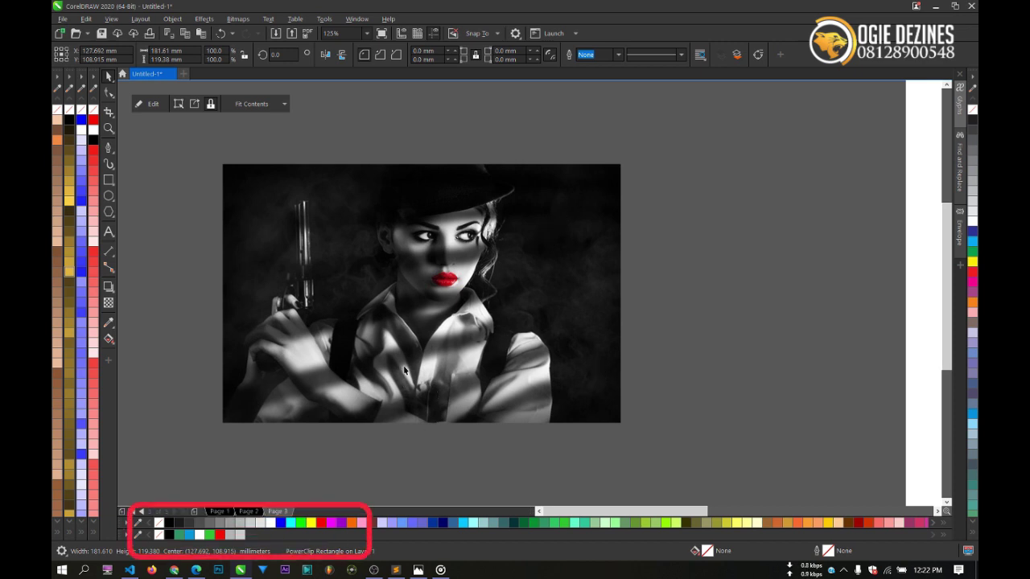
{"action": "scroll", "coordinate": [567, 392], "scroll_direction": "down", "scroll_amount": 2}
{"action": "scroll", "coordinate": [559, 302], "scroll_direction": "up", "scroll_amount": 2}
{"action": "scroll", "coordinate": [559, 302], "scroll_direction": "down", "scroll_amount": 1}
{"action": "scroll", "coordinate": [560, 303], "scroll_direction": "up", "scroll_amount": 1}
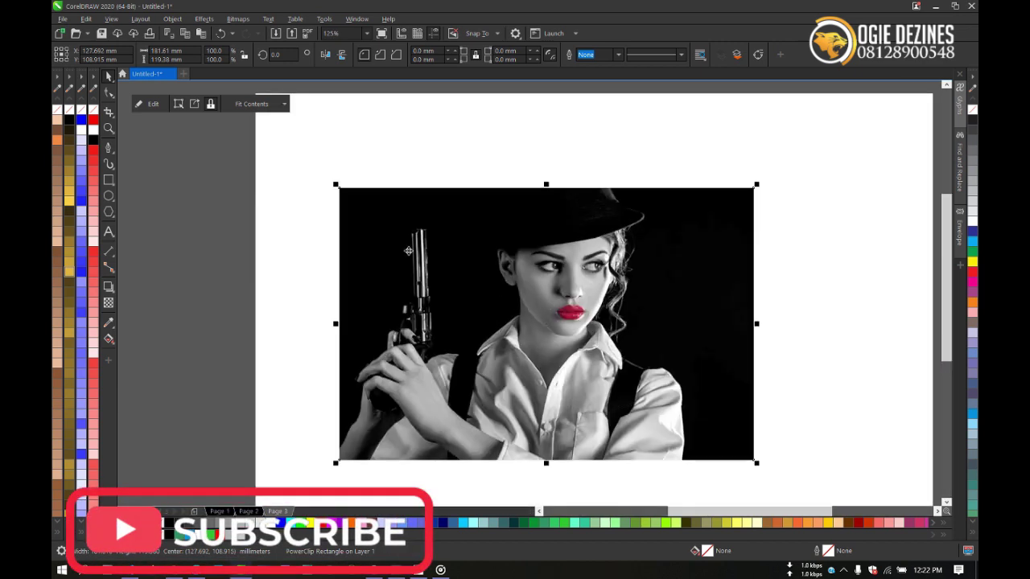
{"action": "scroll", "coordinate": [380, 239], "scroll_direction": "down", "scroll_amount": 1}
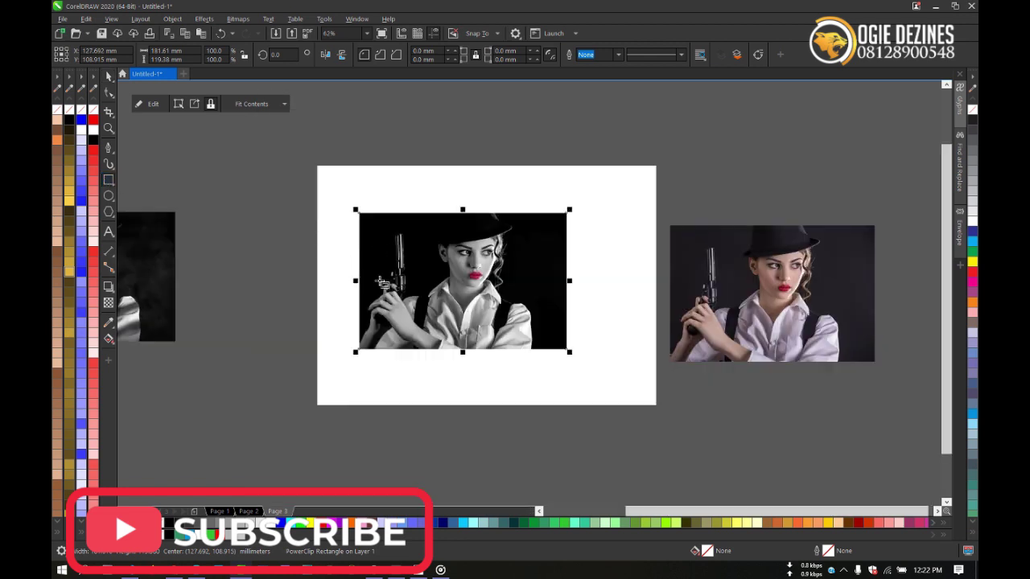
{"action": "scroll", "coordinate": [391, 269], "scroll_direction": "up", "scroll_amount": 1}
Draw a thin horizontal strip and move the thin rectangle inside the PowerClip below the page.
{"action": "left_click_drag", "start_coordinate": [261, 208], "coordinate": [809, 228]}
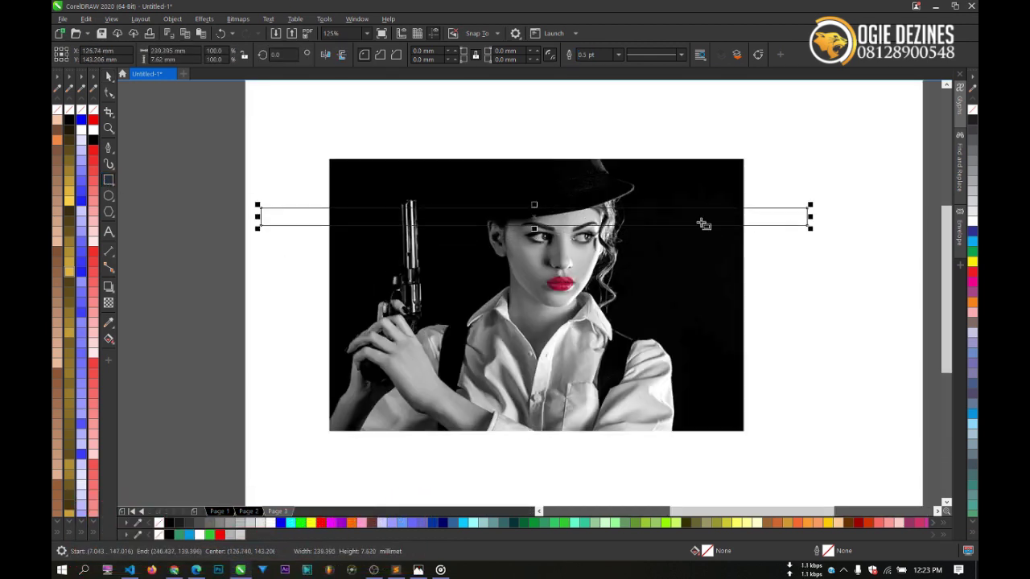
{"action": "left_click", "coordinate": [108, 76]}
{"action": "key", "text": "Delete"}
{"action": "double_click", "coordinate": [387, 242]}
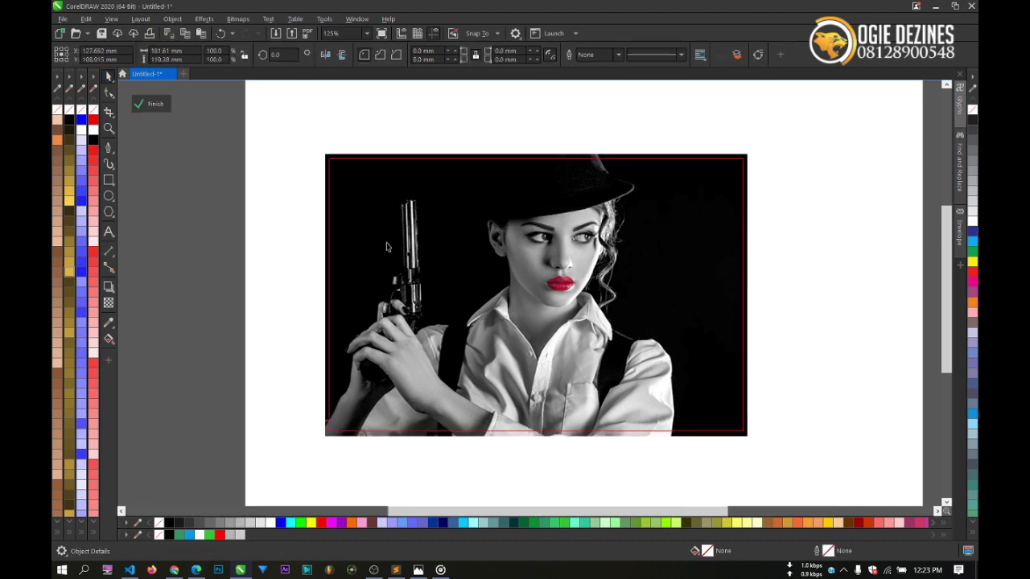
{"action": "scroll", "coordinate": [387, 243], "scroll_direction": "down", "scroll_amount": 1}
{"action": "left_click", "coordinate": [390, 230]}
{"action": "scroll", "coordinate": [389, 244], "scroll_direction": "down", "scroll_amount": 1}
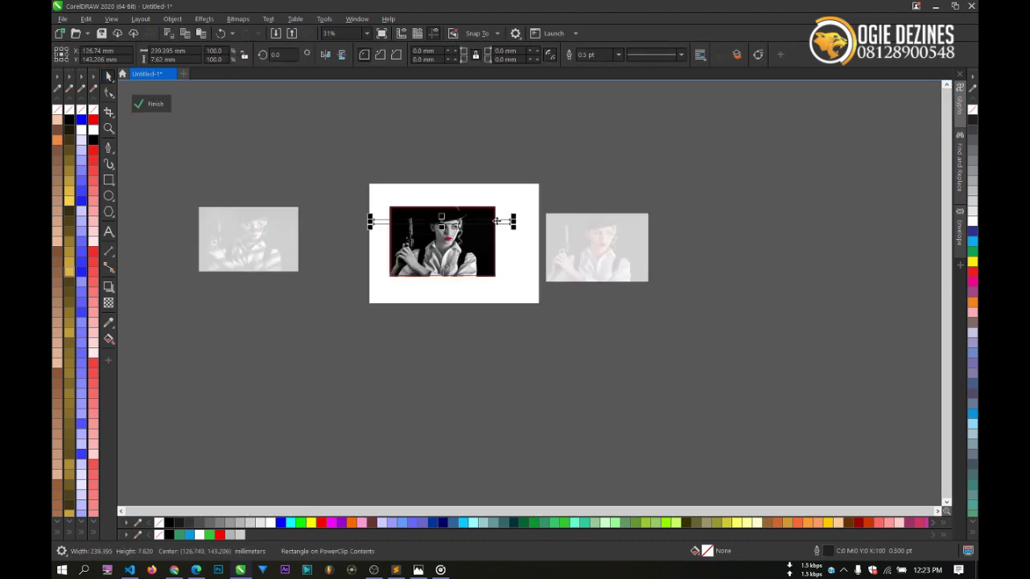
{"action": "left_click_drag", "start_coordinate": [479, 222], "coordinate": [491, 320]}
{"action": "scroll", "coordinate": [409, 326], "scroll_direction": "up", "scroll_amount": 2}
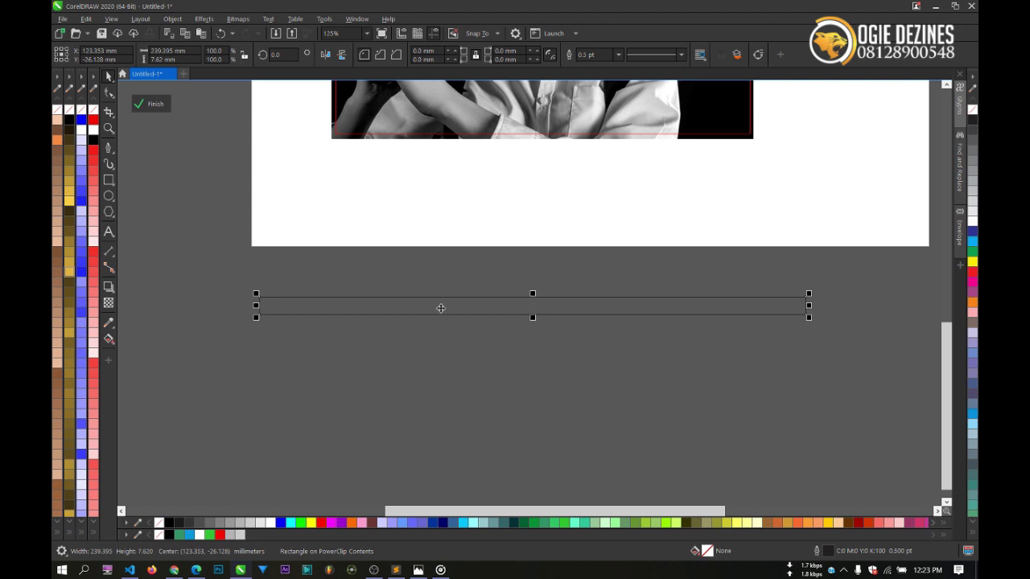
Remove the thin rectangle's outline and fill it solid black.
{"action": "right_click", "coordinate": [158, 523]}
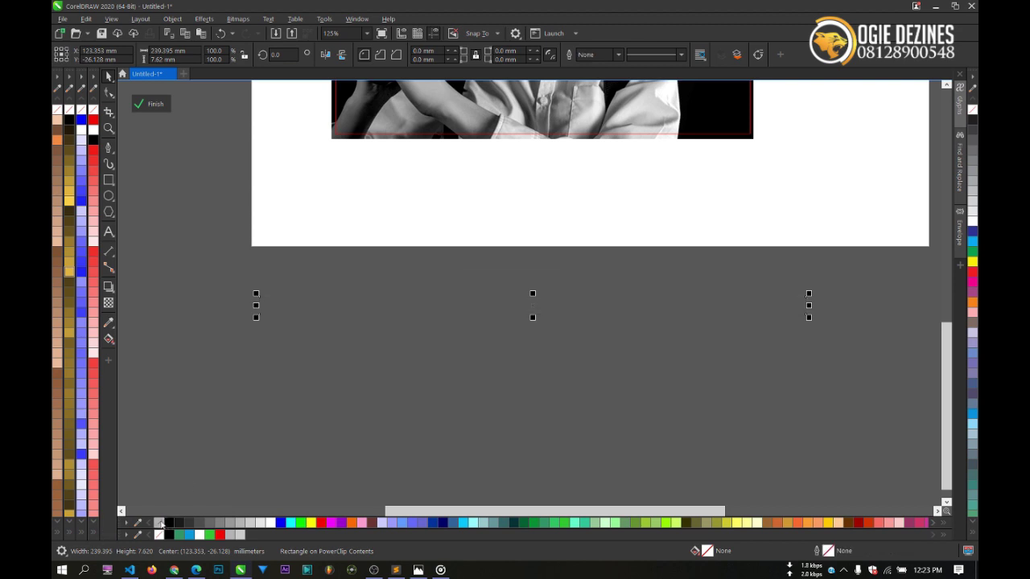
{"action": "left_click", "coordinate": [169, 523]}
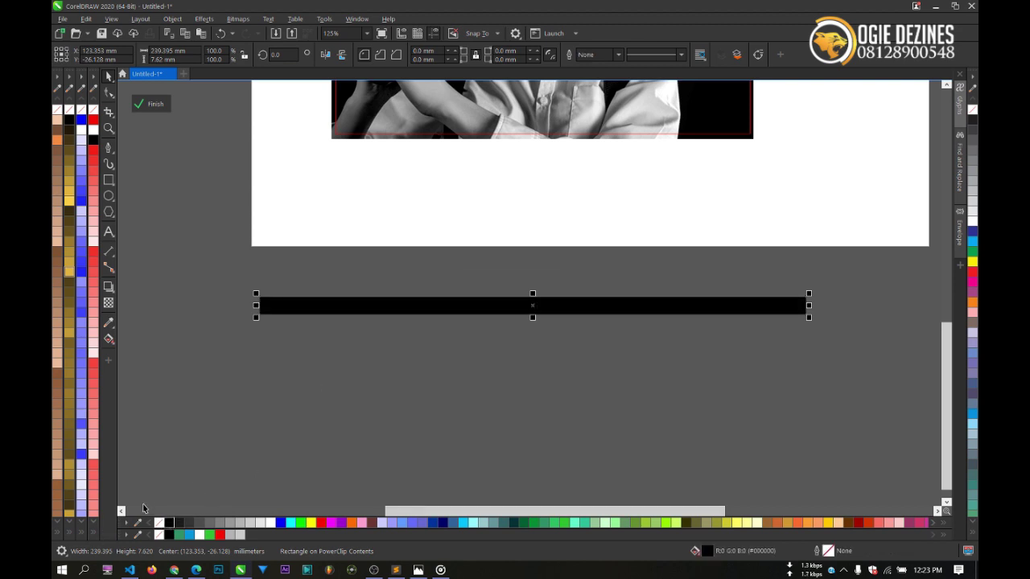
{"action": "left_click", "coordinate": [326, 397]}
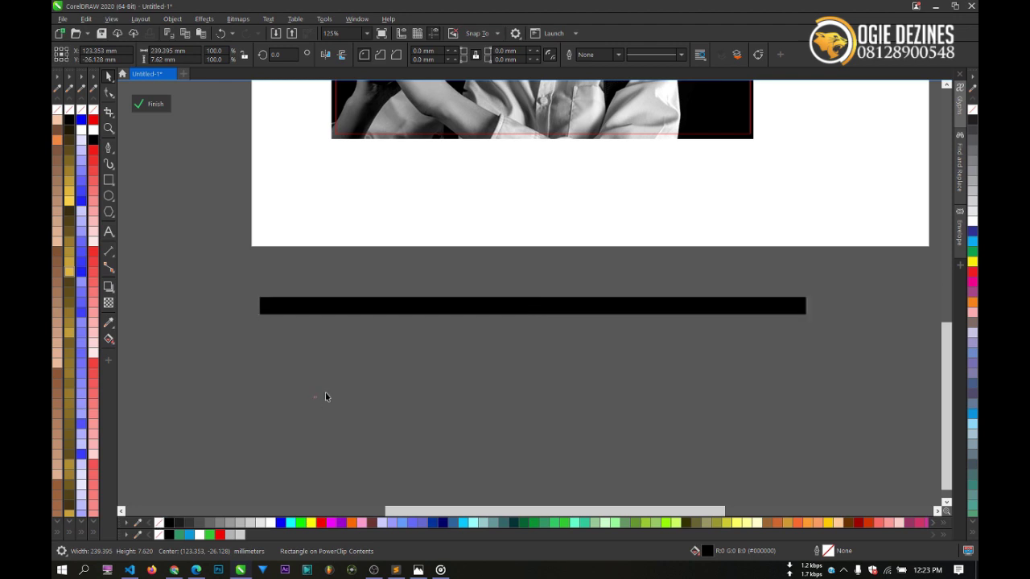
Fill the five remaining hollow rectangles black using Ctrl+R repeat.
{"action": "left_click", "coordinate": [534, 346]}
{"action": "key", "text": "ctrl+r"}
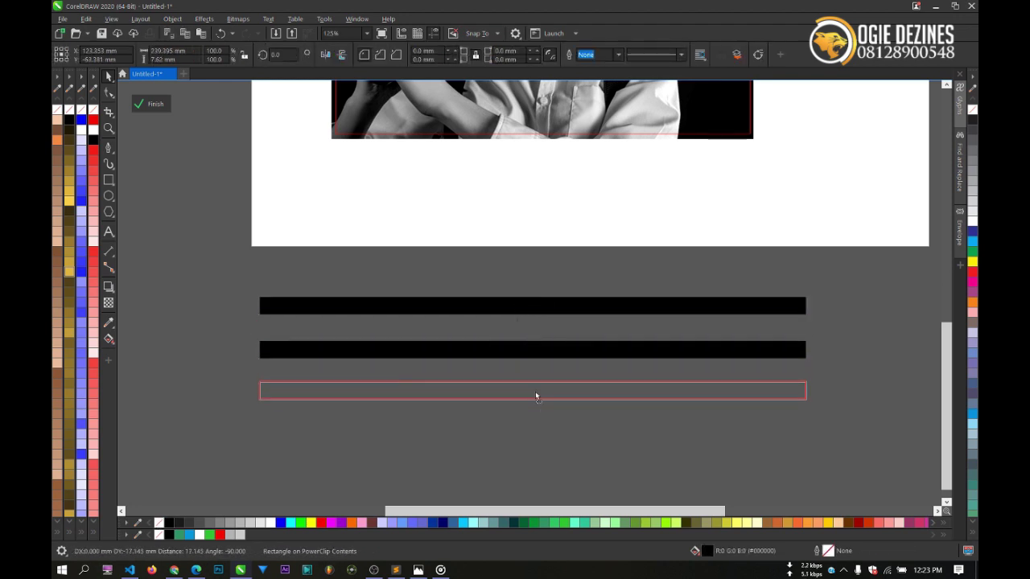
{"action": "left_click", "coordinate": [536, 393]}
{"action": "key", "text": "ctrl+r"}
{"action": "left_click", "coordinate": [536, 441]}
{"action": "key", "text": "ctrl+r"}
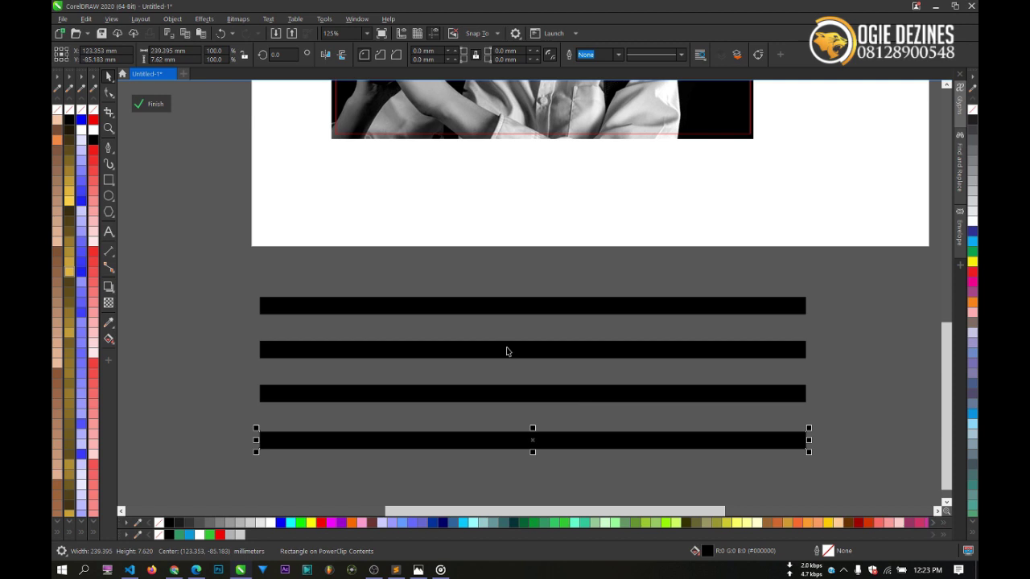
{"action": "scroll", "coordinate": [524, 412], "scroll_direction": "down", "scroll_amount": 2}
{"action": "scroll", "coordinate": [518, 375], "scroll_direction": "up", "scroll_amount": 2}
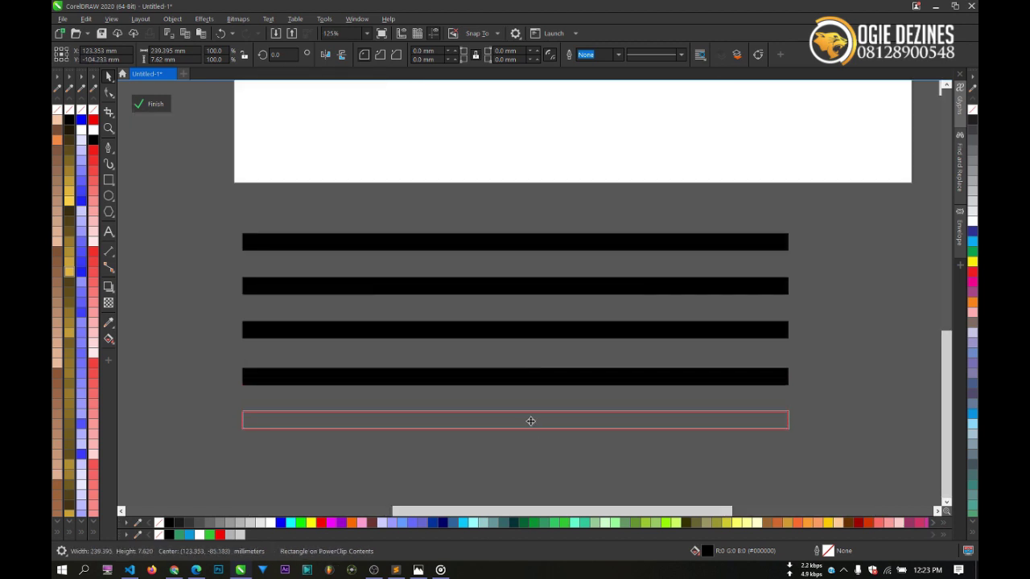
{"action": "left_click", "coordinate": [532, 421]}
{"action": "key", "text": "ctrl+r"}
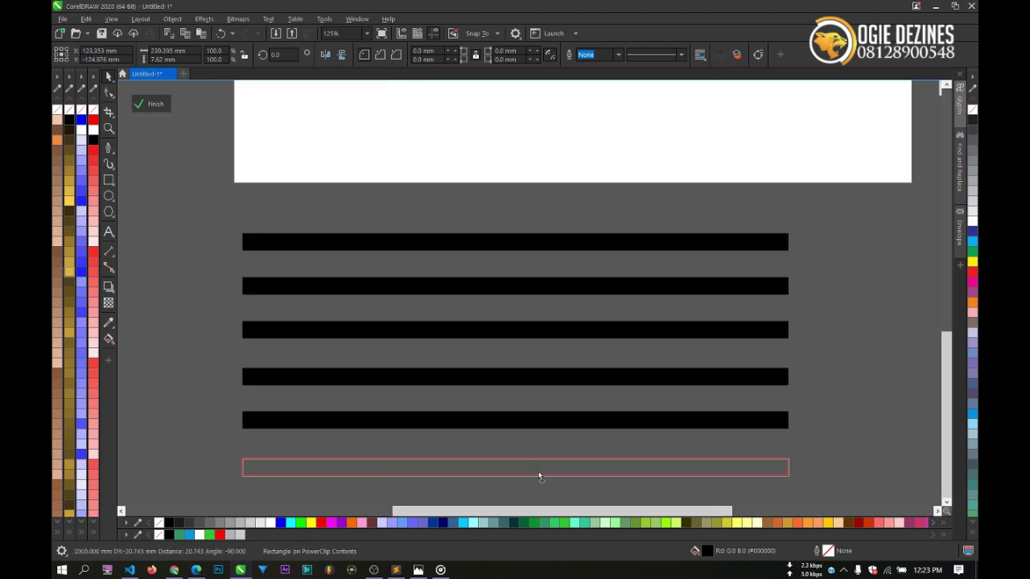
{"action": "left_click", "coordinate": [539, 468]}
{"action": "key", "text": "ctrl+r"}
{"action": "scroll", "coordinate": [510, 375], "scroll_direction": "down", "scroll_amount": 2}
Group the six black bars, move them onto the photo, rotate about 7.4°, and nudge down.
{"action": "left_click_drag", "start_coordinate": [283, 278], "coordinate": [738, 466]}
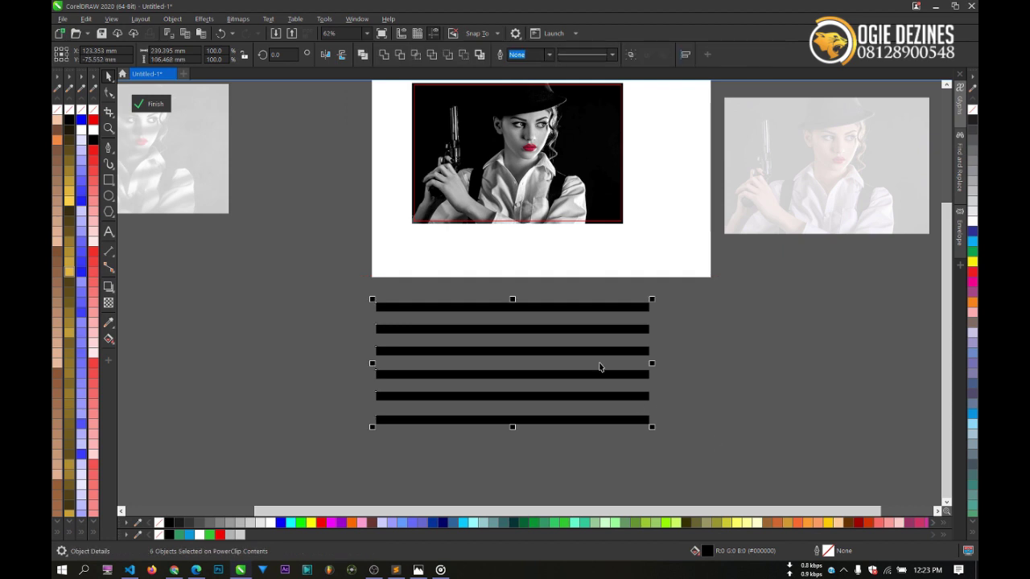
{"action": "key", "text": "ctrl+g"}
{"action": "scroll", "coordinate": [576, 332], "scroll_direction": "down", "scroll_amount": 2}
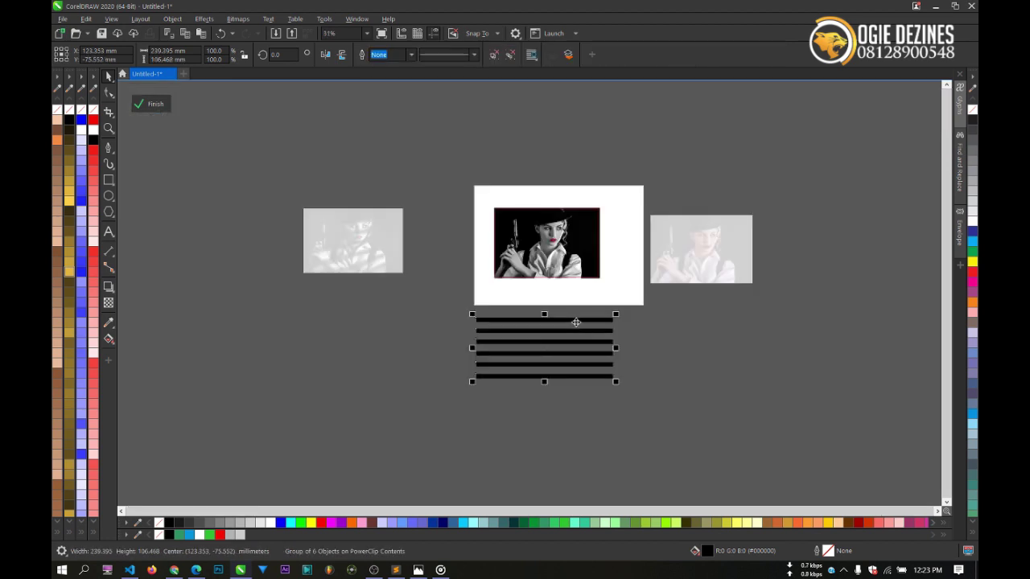
{"action": "left_click_drag", "start_coordinate": [576, 333], "coordinate": [569, 223]}
{"action": "scroll", "coordinate": [568, 223], "scroll_direction": "up", "scroll_amount": 2}
{"action": "scroll", "coordinate": [568, 223], "scroll_direction": "up", "scroll_amount": 2}
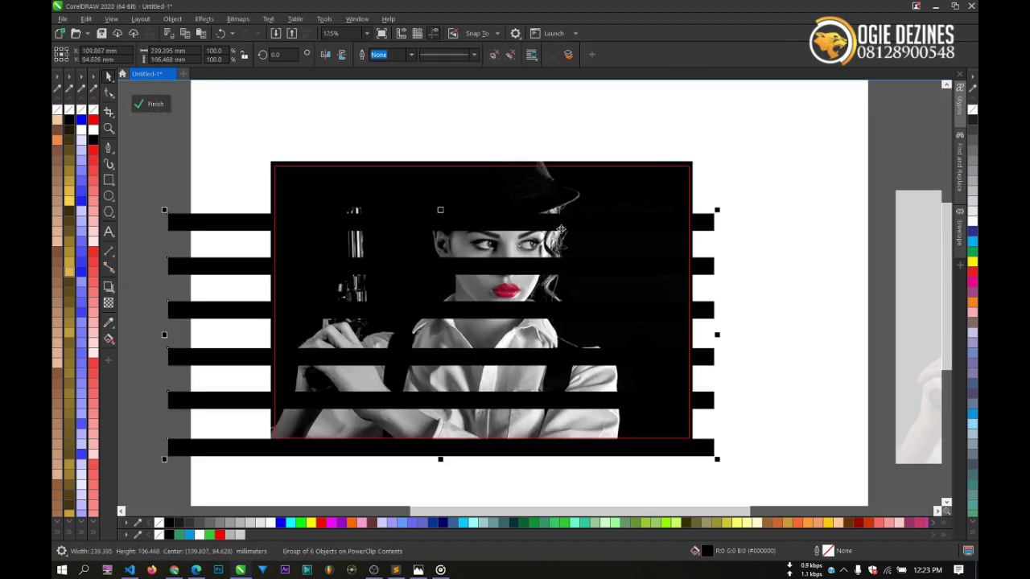
{"action": "left_click", "coordinate": [565, 226]}
{"action": "left_click_drag", "start_coordinate": [718, 206], "coordinate": [725, 165]}
{"action": "left_click_drag", "start_coordinate": [605, 238], "coordinate": [608, 251]}
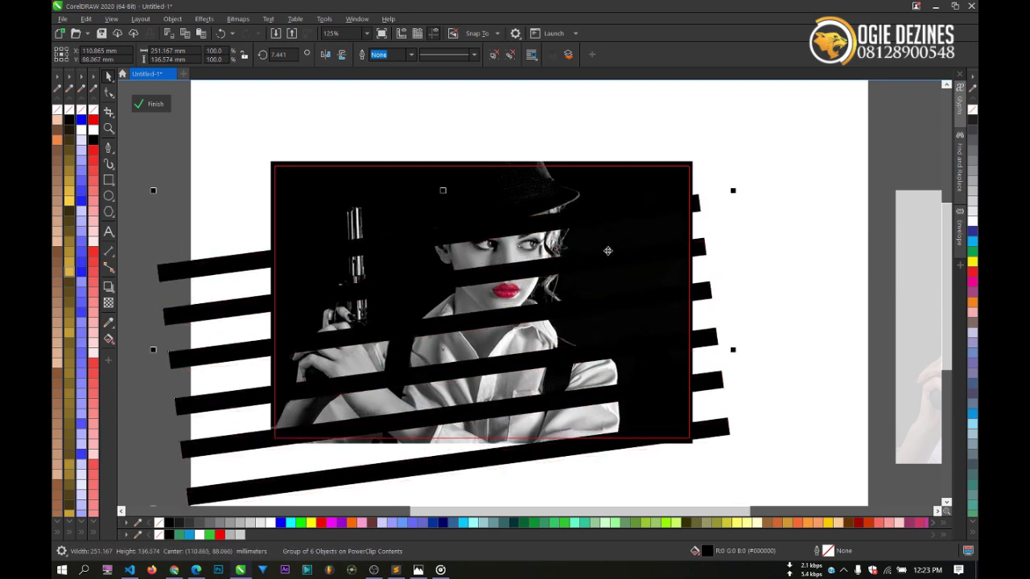
{"action": "scroll", "coordinate": [614, 262], "scroll_direction": "down", "scroll_amount": 2}
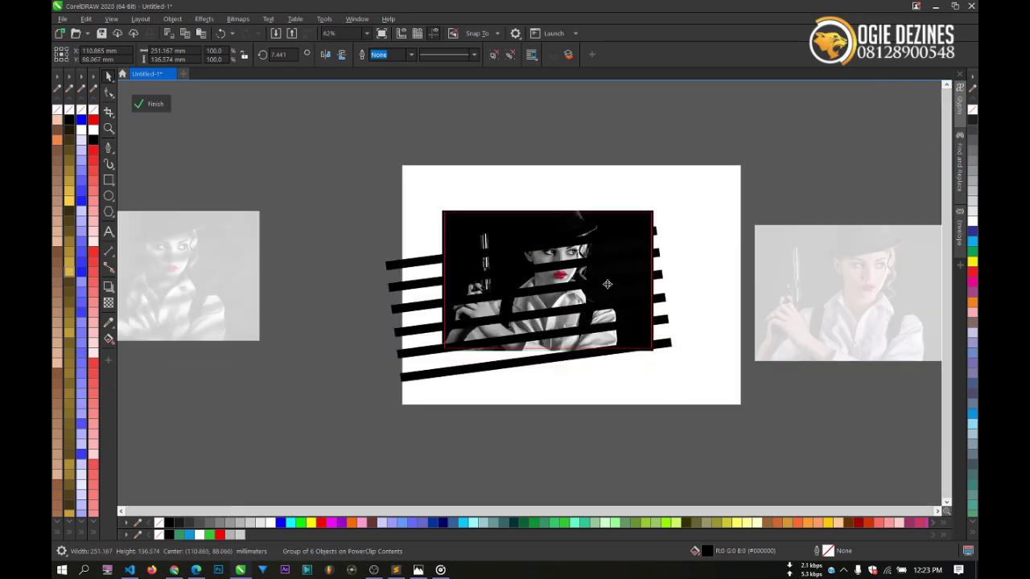
Exit and reopen the striped photo's PowerClip contents for editing.
{"action": "scroll", "coordinate": [383, 272], "scroll_direction": "up", "scroll_amount": 2}
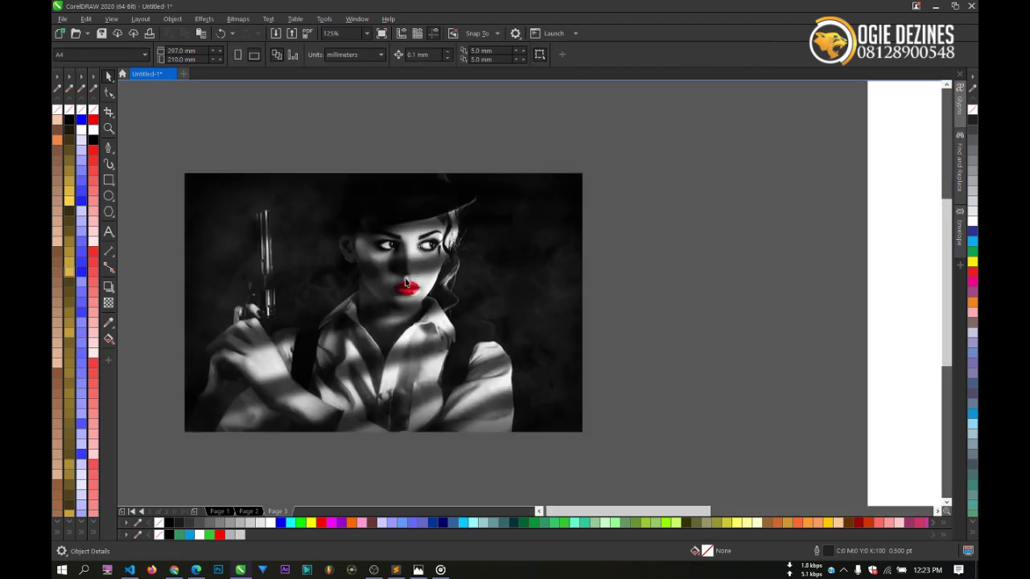
{"action": "scroll", "coordinate": [414, 284], "scroll_direction": "down", "scroll_amount": 2}
{"action": "scroll", "coordinate": [644, 296], "scroll_direction": "up", "scroll_amount": 2}
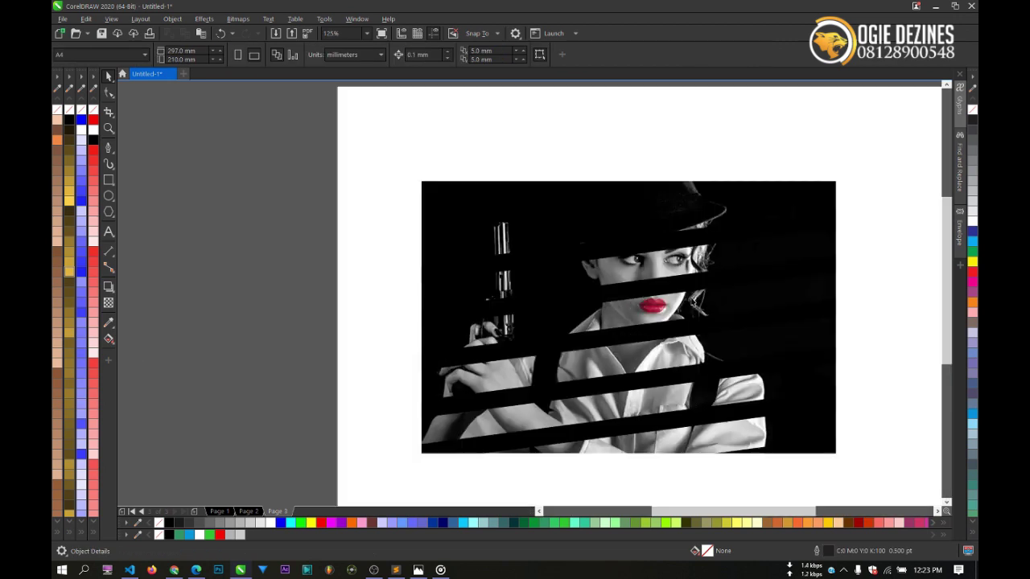
{"action": "left_click", "coordinate": [652, 303], "text": "ctrl"}
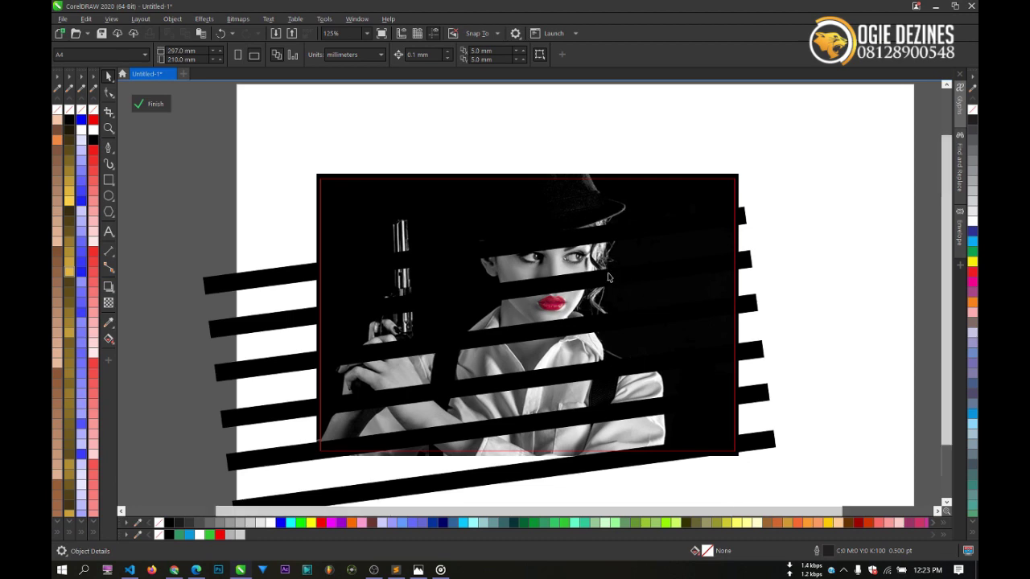
{"action": "scroll", "coordinate": [621, 281], "scroll_direction": "down", "scroll_amount": 2}
{"action": "left_click", "coordinate": [355, 284]}
{"action": "scroll", "coordinate": [386, 269], "scroll_direction": "up", "scroll_amount": 2}
{"action": "scroll", "coordinate": [417, 279], "scroll_direction": "up", "scroll_amount": 1}
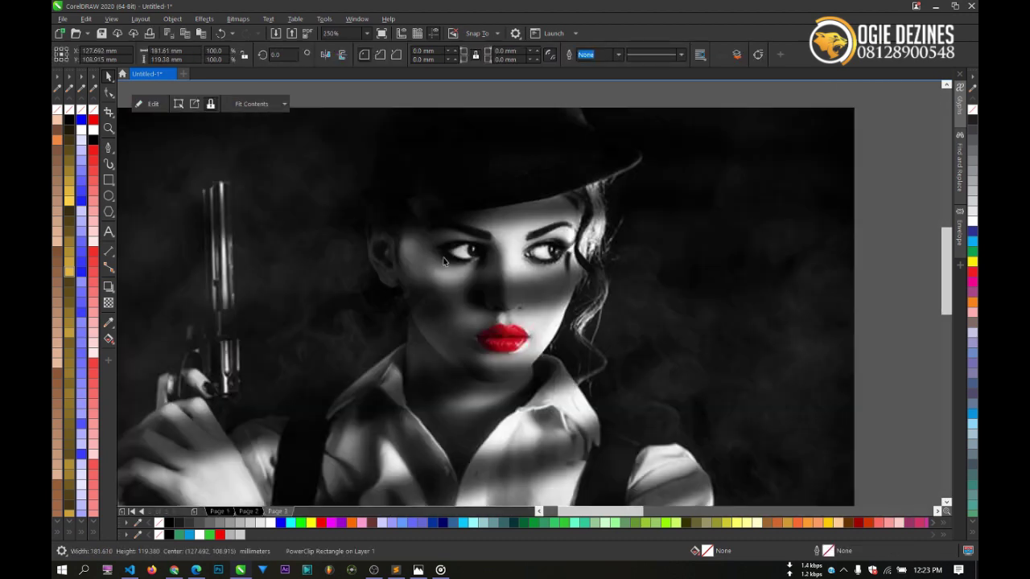
{"action": "scroll", "coordinate": [527, 278], "scroll_direction": "down", "scroll_amount": 2}
{"action": "scroll", "coordinate": [604, 277], "scroll_direction": "up", "scroll_amount": 2}
{"action": "left_click", "coordinate": [670, 264], "text": "ctrl"}
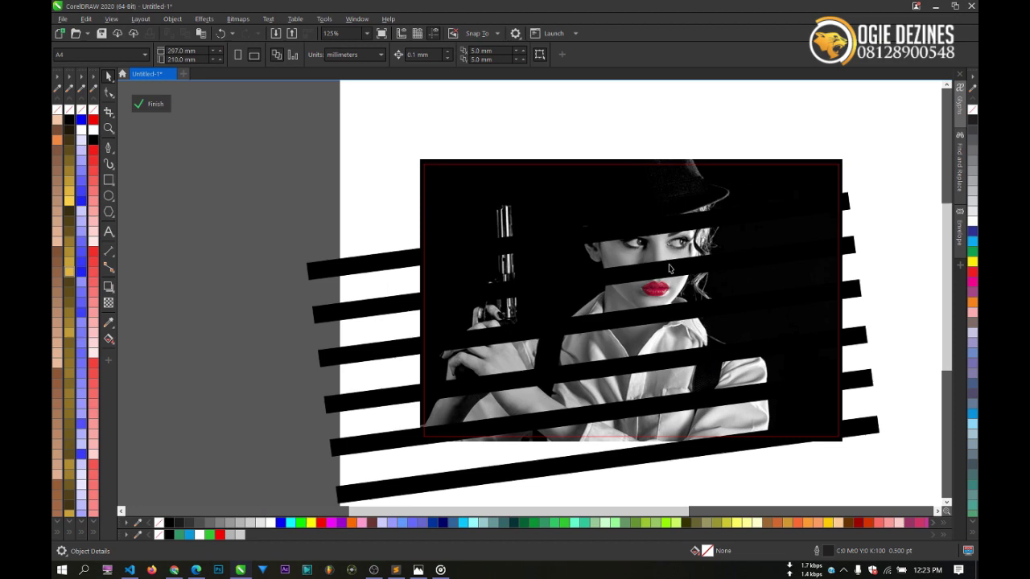
Copy the slanted six-bar group beside the right photo, then reselect the centre group.
{"action": "left_click", "coordinate": [668, 268]}
{"action": "scroll", "coordinate": [692, 261], "scroll_direction": "up", "scroll_amount": 2}
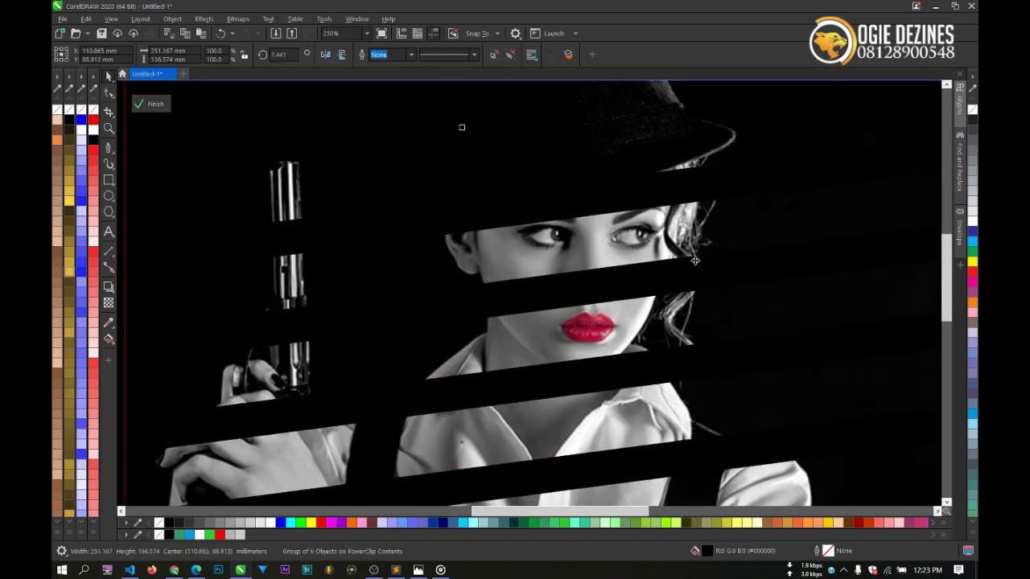
{"action": "scroll", "coordinate": [693, 270], "scroll_direction": "down", "scroll_amount": 4}
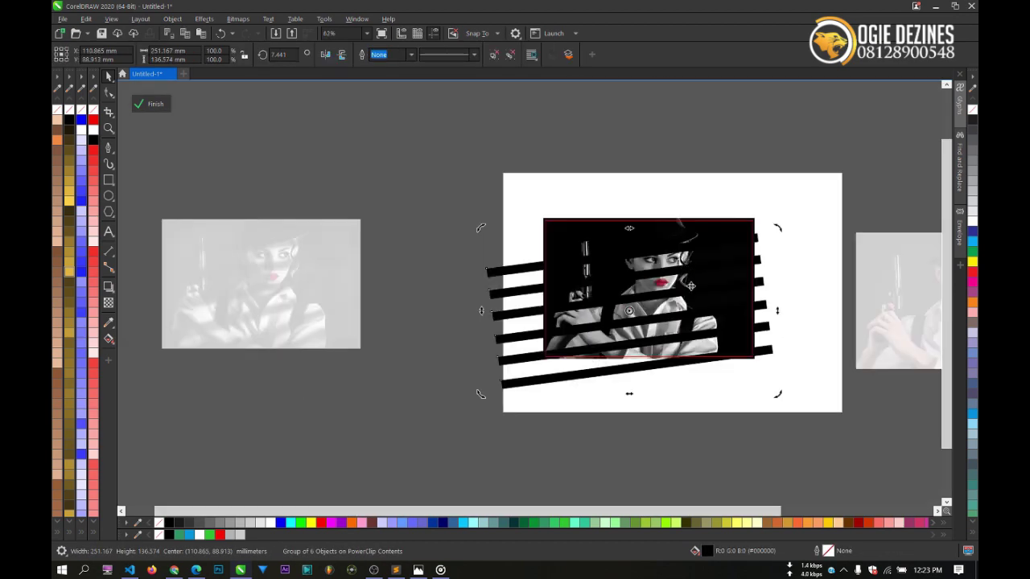
{"action": "scroll", "coordinate": [691, 286], "scroll_direction": "down", "scroll_amount": 1}
{"action": "scroll", "coordinate": [651, 277], "scroll_direction": "up", "scroll_amount": 3}
{"action": "left_click", "coordinate": [651, 277]}
{"action": "scroll", "coordinate": [636, 284], "scroll_direction": "down", "scroll_amount": 2}
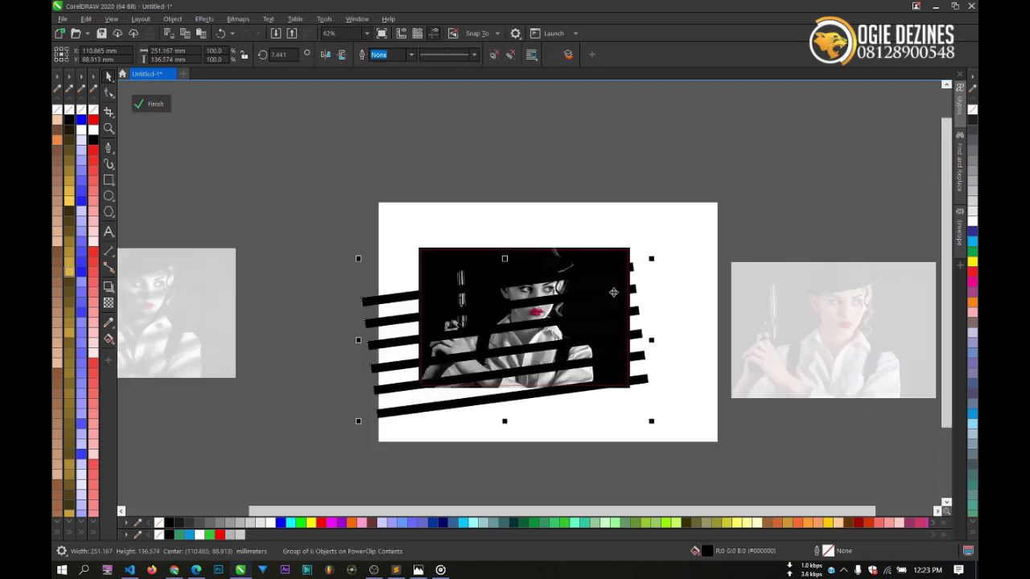
{"action": "scroll", "coordinate": [580, 276], "scroll_direction": "down", "scroll_amount": 2}
{"action": "scroll", "coordinate": [573, 296], "scroll_direction": "up", "scroll_amount": 2}
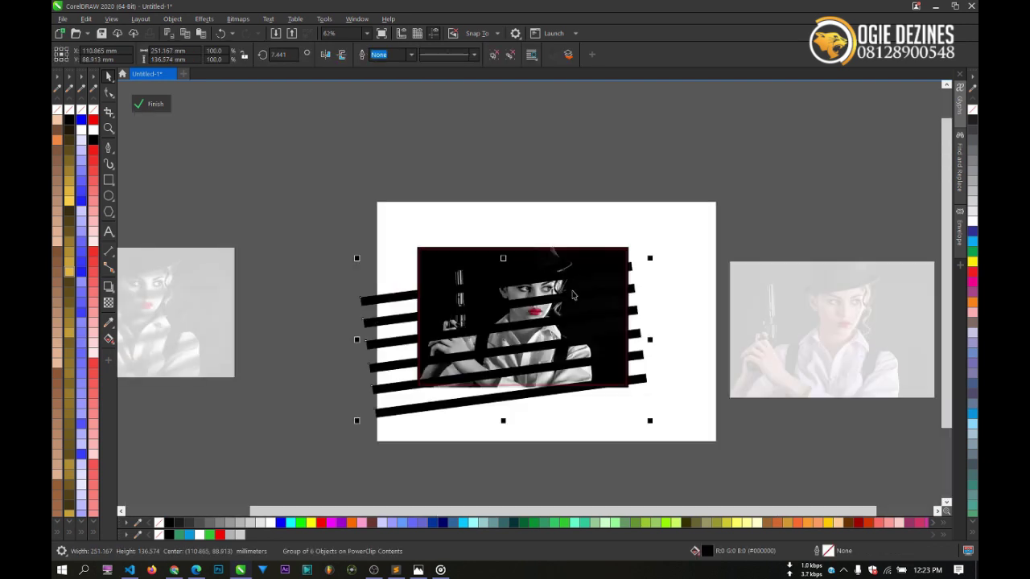
{"action": "scroll", "coordinate": [595, 289], "scroll_direction": "down", "scroll_amount": 2}
{"action": "left_click_drag", "start_coordinate": [596, 289], "coordinate": [852, 242]}
{"action": "scroll", "coordinate": [602, 291], "scroll_direction": "up", "scroll_amount": 4}
{"action": "left_click", "coordinate": [605, 290]}
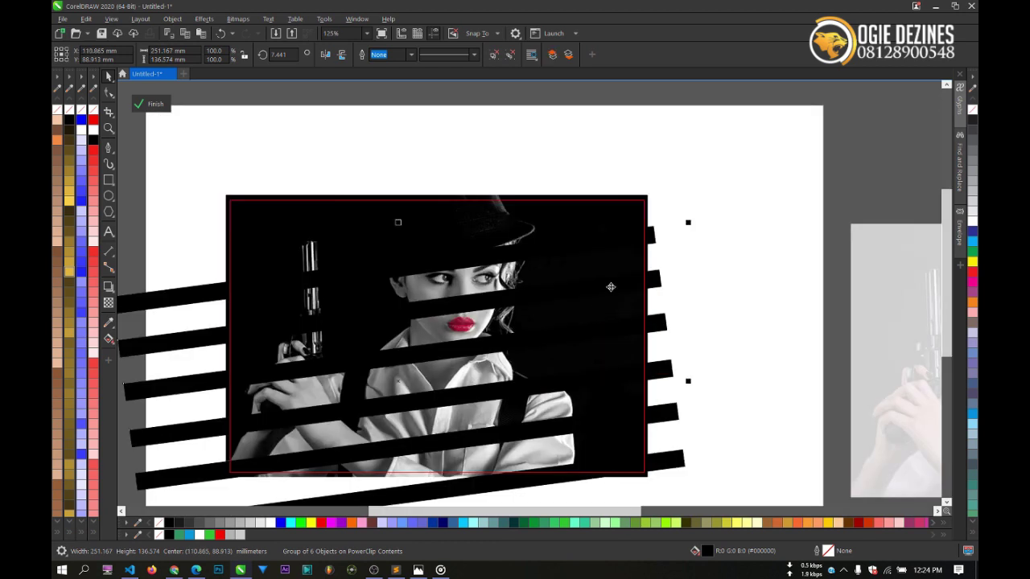
{"action": "scroll", "coordinate": [577, 281], "scroll_direction": "down", "scroll_amount": 2}
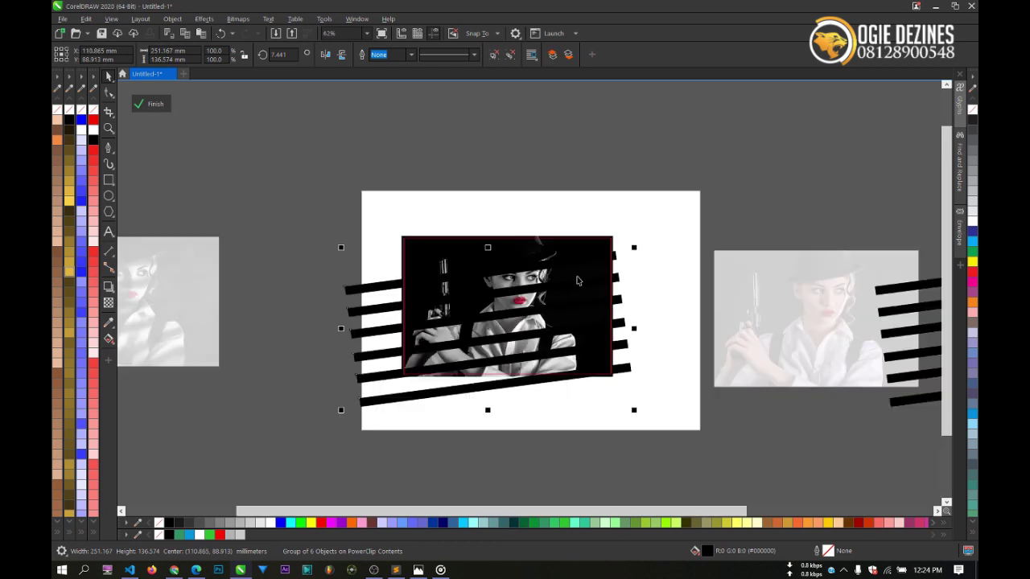
Apply a Gaussian Blur with a radius of about 30 pixels to the stripe group.
{"action": "left_click", "coordinate": [204, 19]}
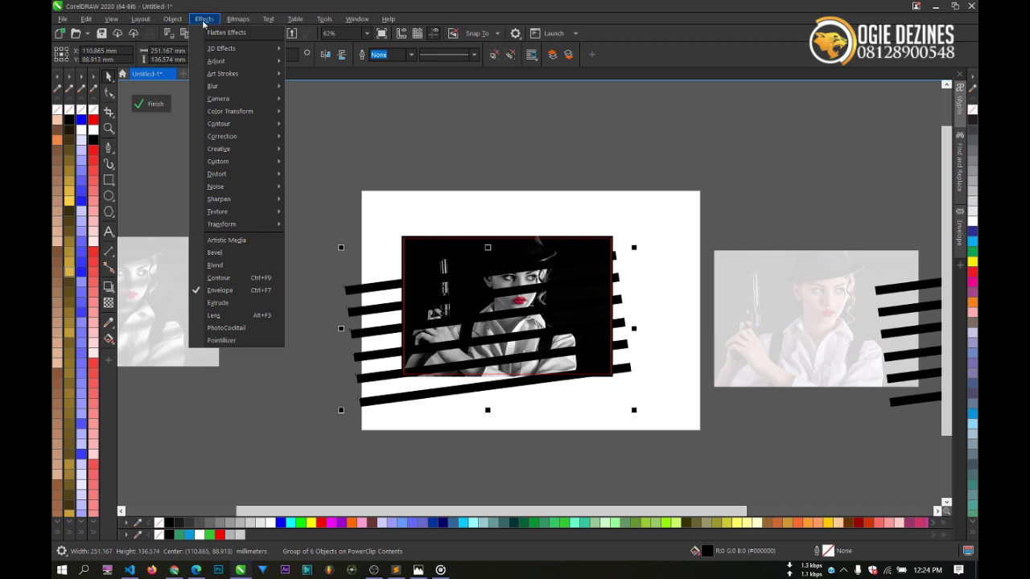
{"action": "mouse_move", "coordinate": [264, 85]}
{"action": "left_click", "coordinate": [322, 113]}
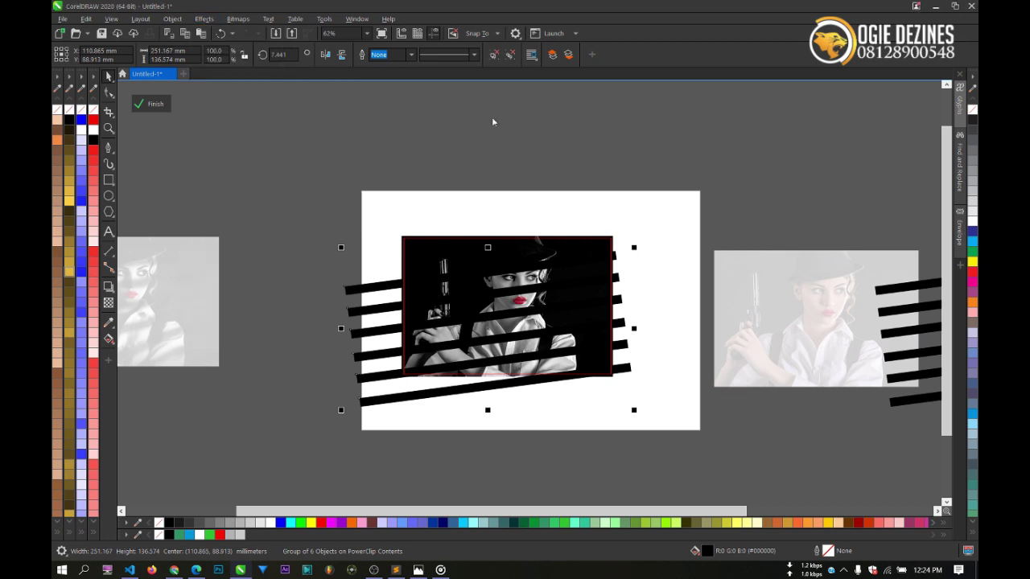
{"action": "left_click_drag", "start_coordinate": [503, 242], "coordinate": [369, 239]}
{"action": "scroll", "coordinate": [575, 225], "scroll_direction": "up", "scroll_amount": 2}
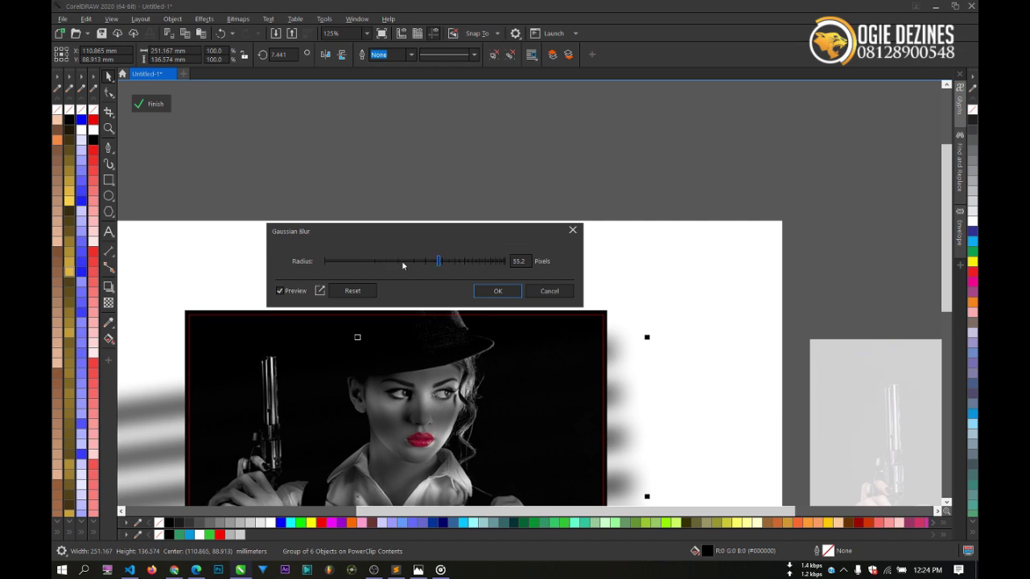
{"action": "left_click", "coordinate": [403, 263]}
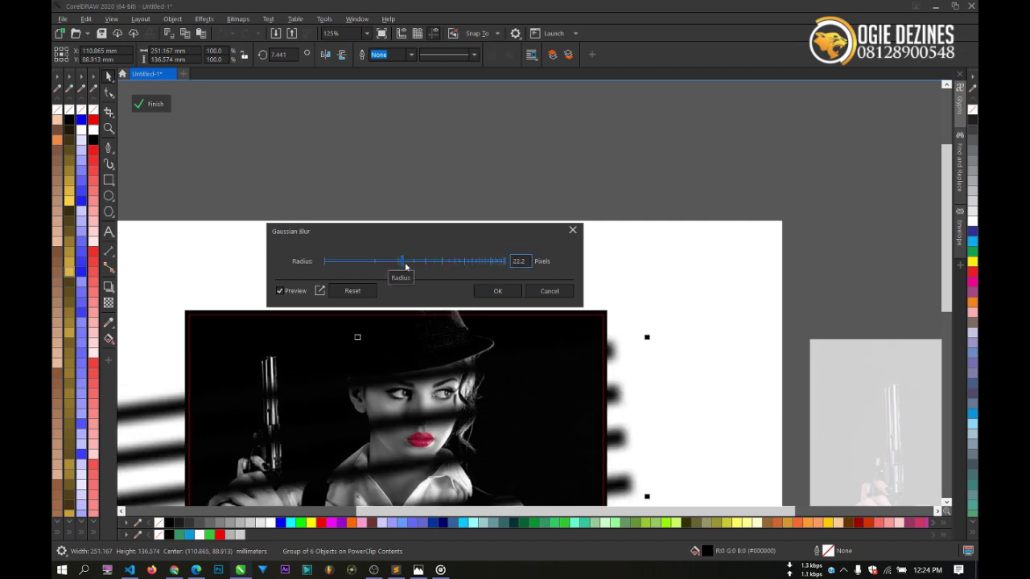
{"action": "left_click_drag", "start_coordinate": [406, 267], "coordinate": [426, 267]}
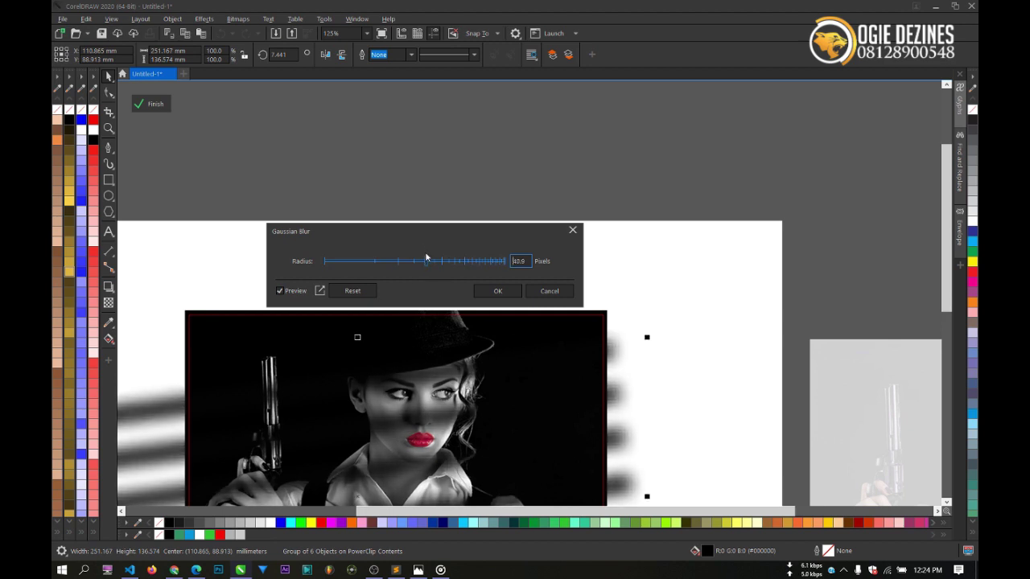
{"action": "left_click", "coordinate": [497, 291]}
Finish editing the PowerClip to reveal the soft diagonal noir shadows.
{"action": "left_click", "coordinate": [517, 184]}
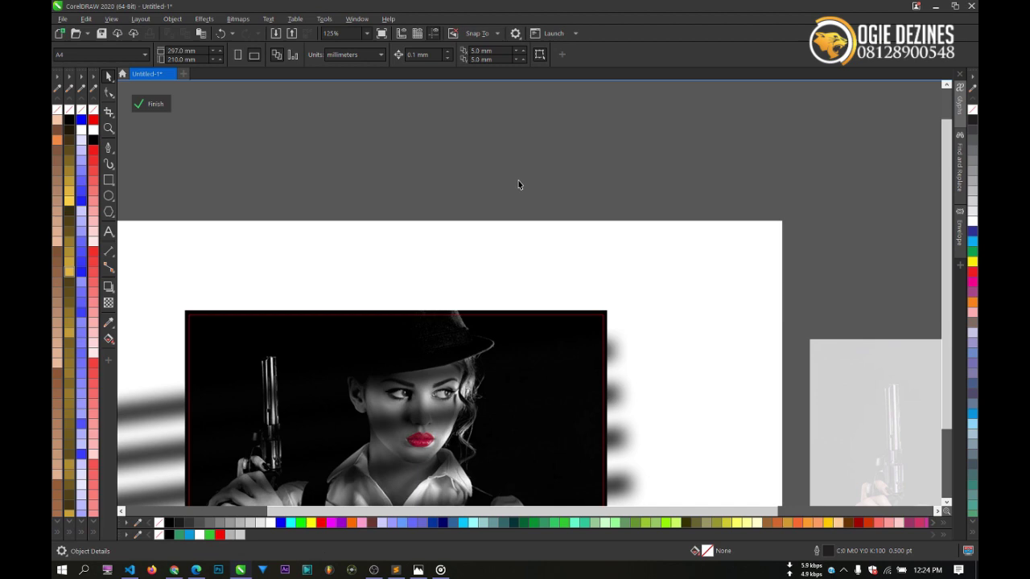
{"action": "scroll", "coordinate": [518, 185], "scroll_direction": "down", "scroll_amount": 2}
{"action": "scroll", "coordinate": [472, 337], "scroll_direction": "up", "scroll_amount": 2}
{"action": "scroll", "coordinate": [513, 177], "scroll_direction": "down", "scroll_amount": 2}
{"action": "left_click", "coordinate": [515, 169], "text": "ctrl"}
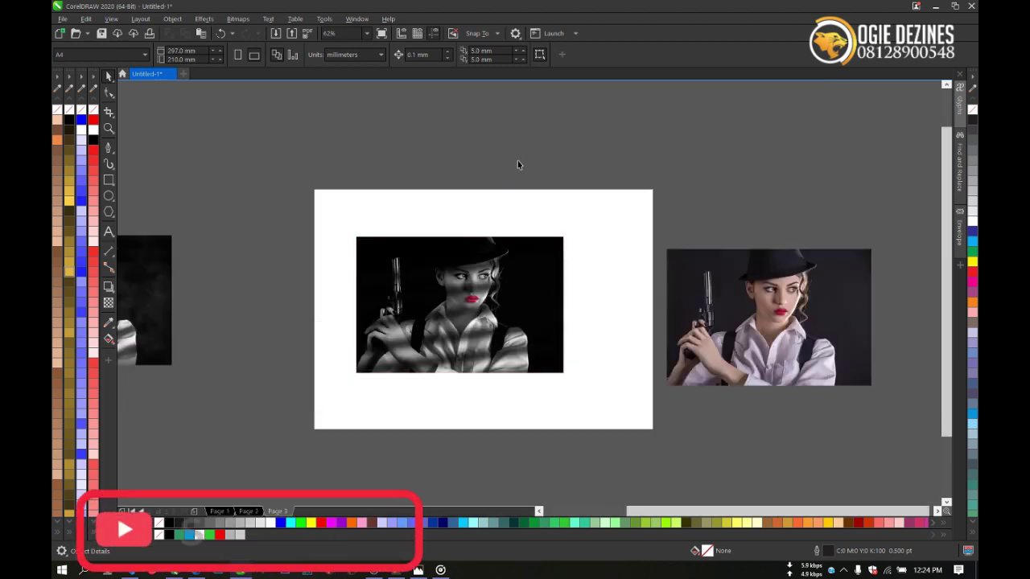
{"action": "scroll", "coordinate": [486, 261], "scroll_direction": "down", "scroll_amount": 2}
{"action": "scroll", "coordinate": [281, 278], "scroll_direction": "up", "scroll_amount": 2}
{"action": "scroll", "coordinate": [294, 282], "scroll_direction": "down", "scroll_amount": 2}
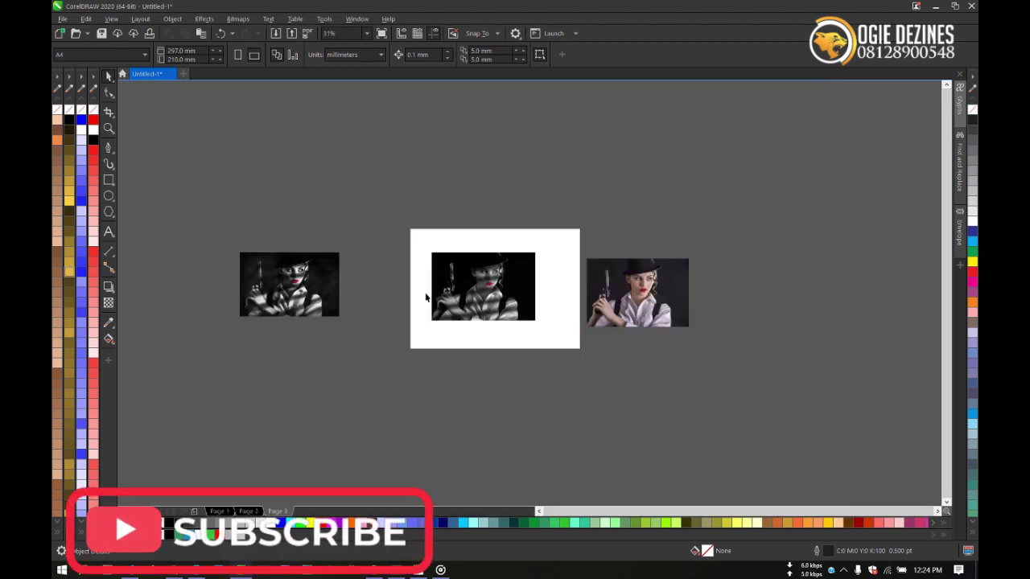
{"action": "scroll", "coordinate": [515, 295], "scroll_direction": "up", "scroll_amount": 4}
{"action": "scroll", "coordinate": [445, 288], "scroll_direction": "down", "scroll_amount": 2}
{"action": "scroll", "coordinate": [479, 298], "scroll_direction": "up", "scroll_amount": 2}
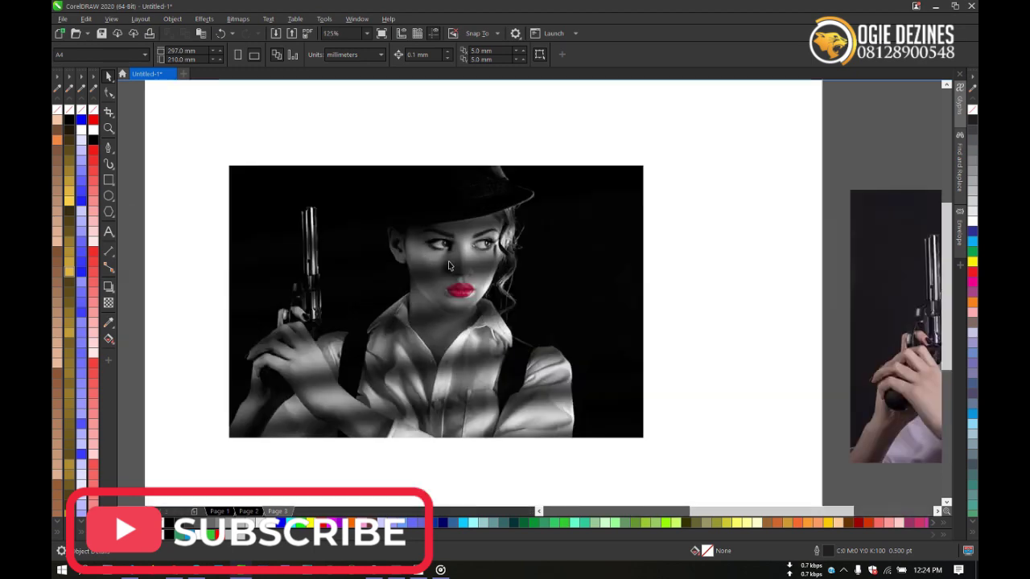
{"action": "scroll", "coordinate": [478, 298], "scroll_direction": "down", "scroll_amount": 2}
{"action": "scroll", "coordinate": [467, 309], "scroll_direction": "up", "scroll_amount": 2}
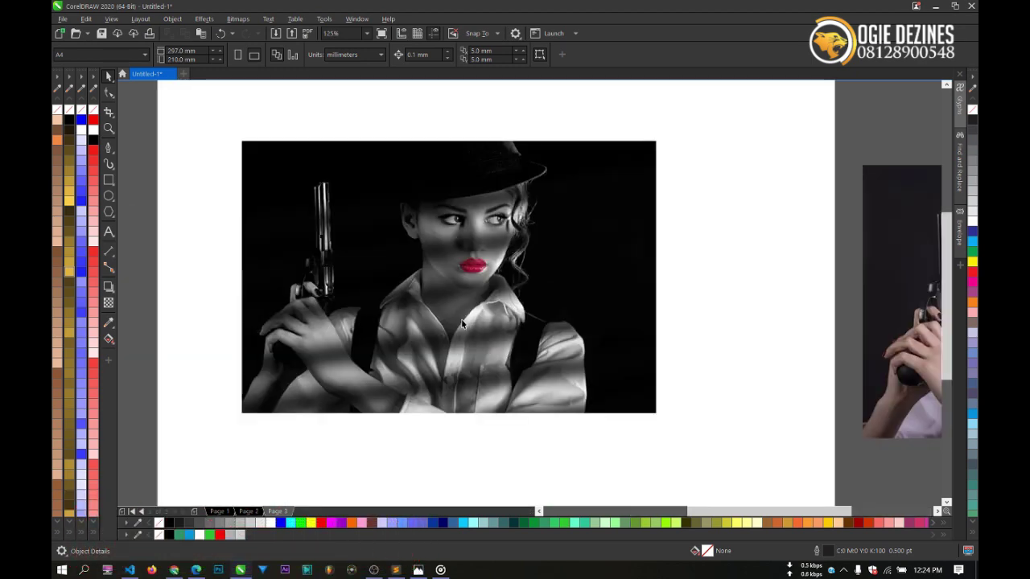
{"action": "scroll", "coordinate": [471, 314], "scroll_direction": "up", "scroll_amount": 2}
{"action": "scroll", "coordinate": [488, 331], "scroll_direction": "down", "scroll_amount": 2}
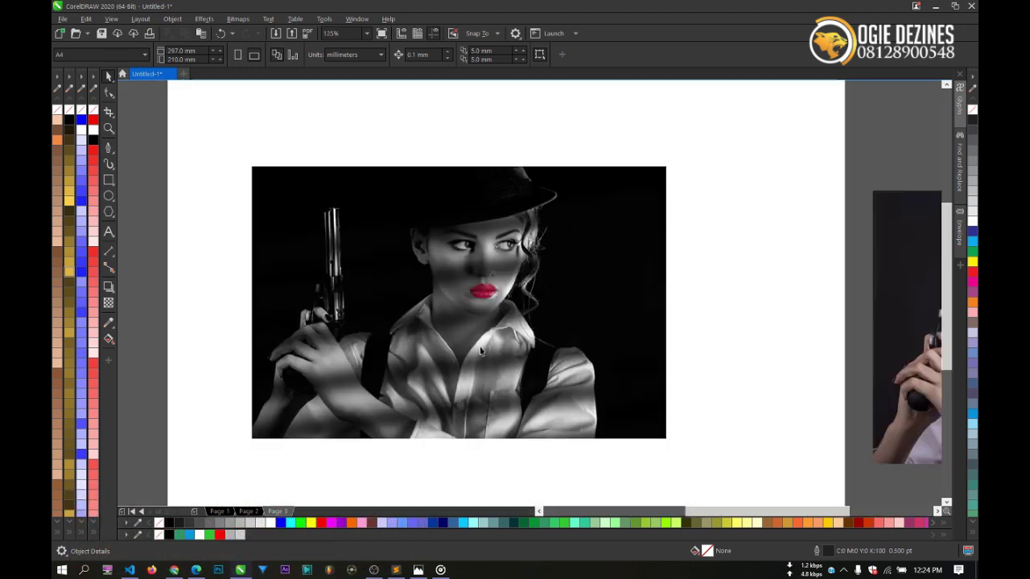
Inside the PowerClip, set Brightness to 10 and Contrast to about 35 via Ctrl+B.
{"action": "double_click", "coordinate": [474, 356]}
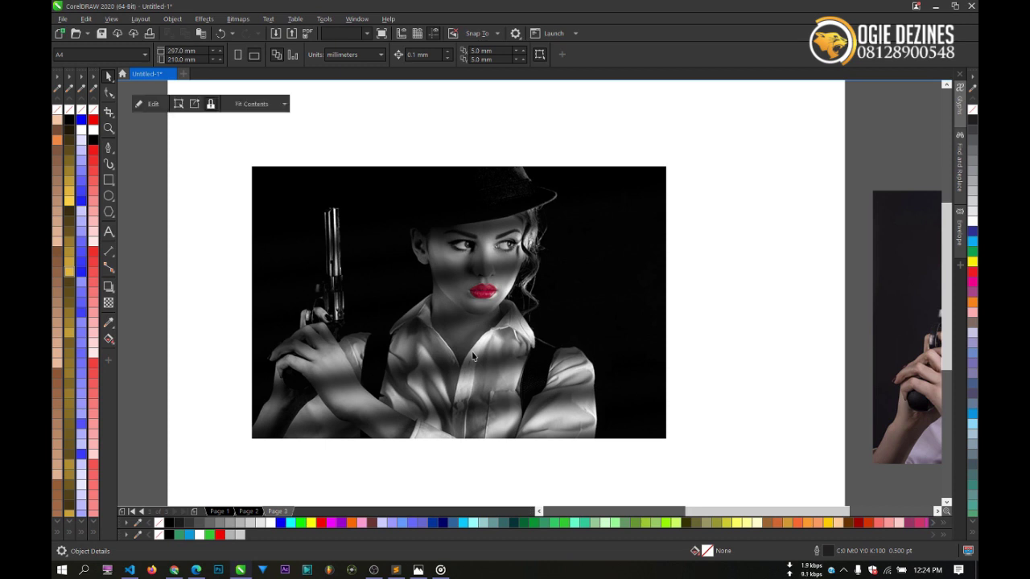
{"action": "scroll", "coordinate": [472, 351], "scroll_direction": "down", "scroll_amount": 2}
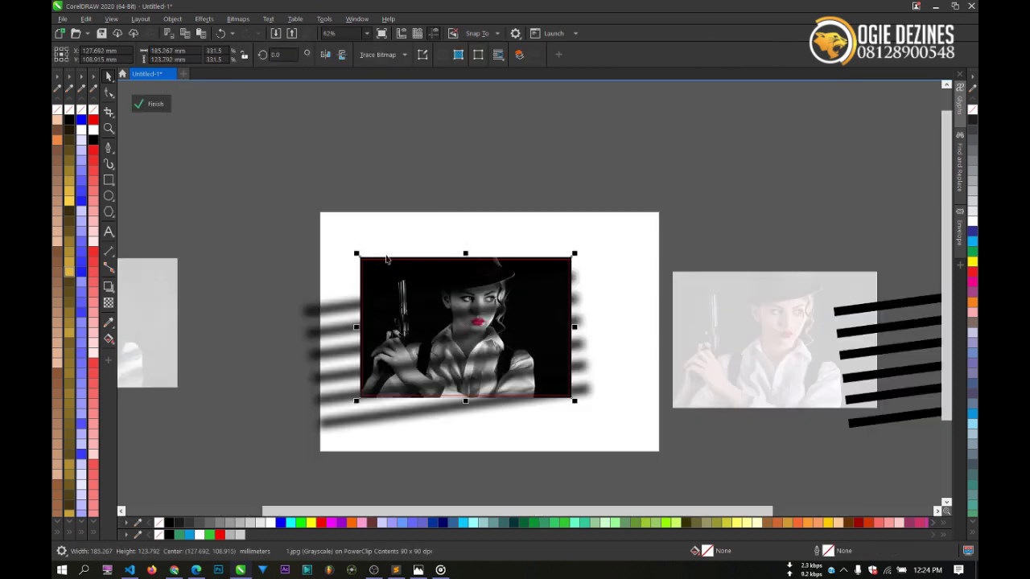
{"action": "scroll", "coordinate": [399, 264], "scroll_direction": "up", "scroll_amount": 2}
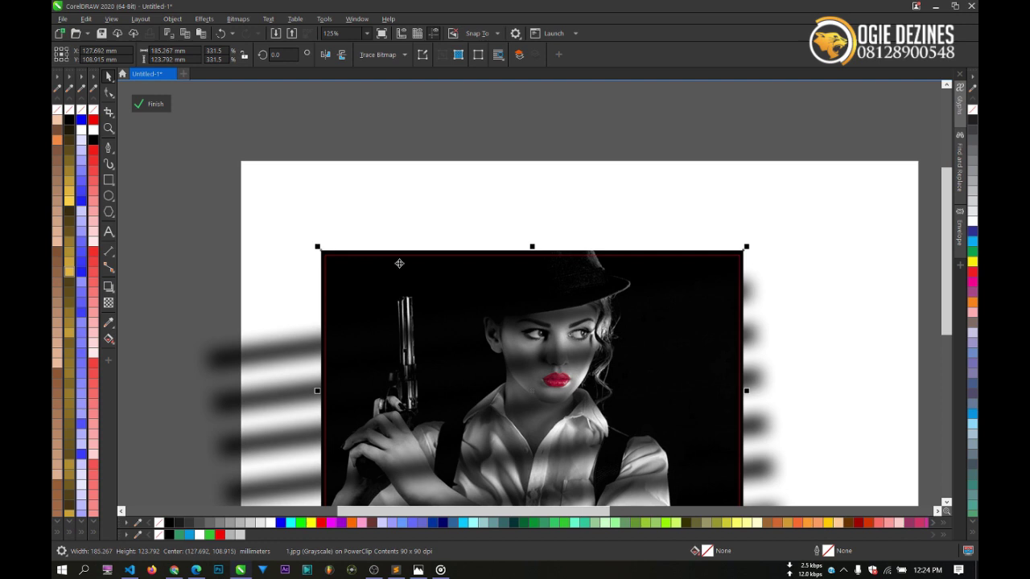
{"action": "key", "text": "ctrl+b"}
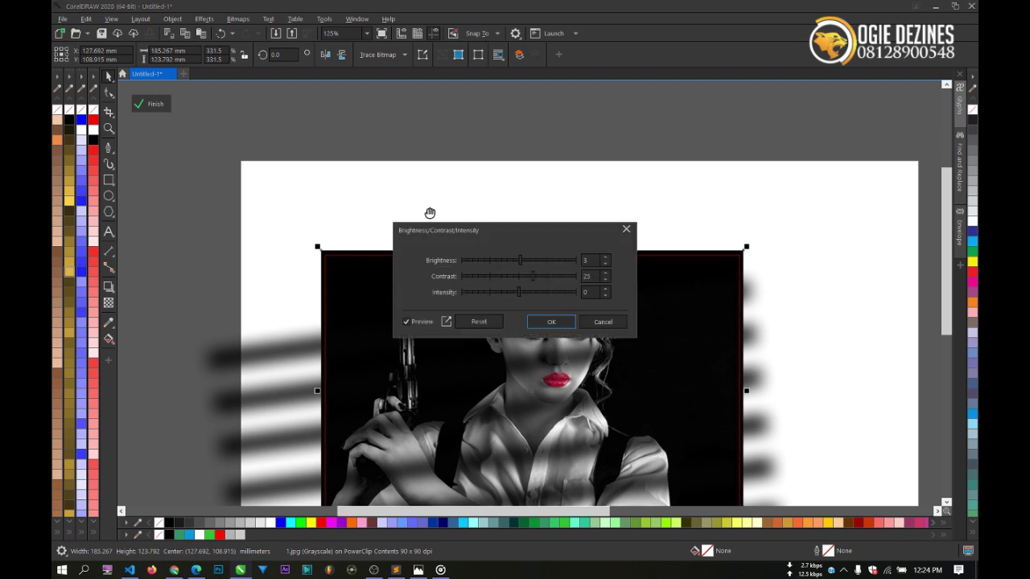
{"action": "left_click_drag", "start_coordinate": [513, 227], "coordinate": [379, 170]}
{"action": "left_click", "coordinate": [471, 198]}
{"action": "left_click", "coordinate": [470, 198]}
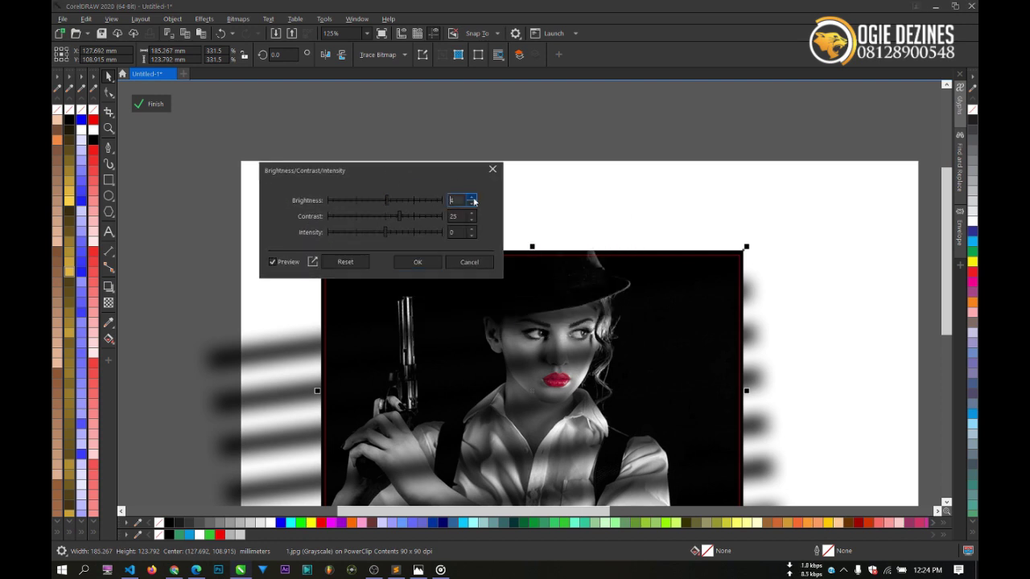
{"action": "left_click", "coordinate": [471, 198]}
{"action": "left_click", "coordinate": [470, 198]}
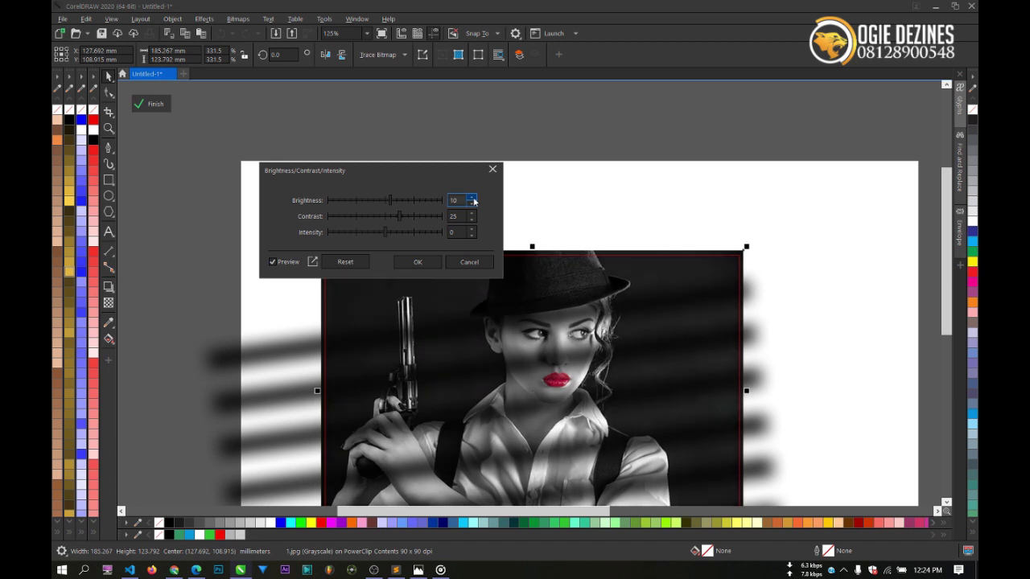
{"action": "left_click", "coordinate": [473, 214]}
{"action": "left_click", "coordinate": [474, 214]}
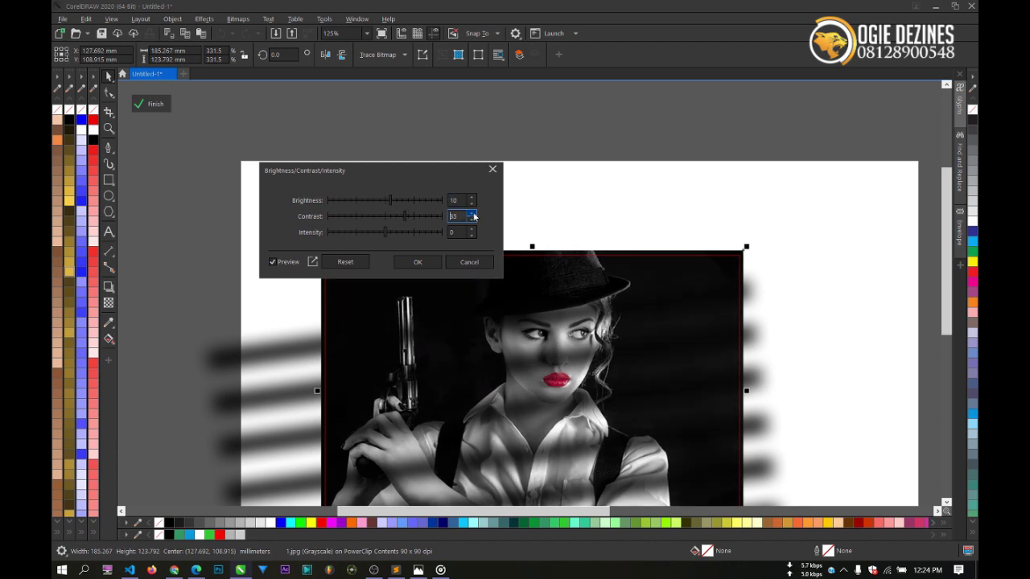
{"action": "left_click", "coordinate": [418, 262]}
Delete the leftover noir copy sitting to the left of the page.
{"action": "left_click", "coordinate": [525, 148]}
{"action": "scroll", "coordinate": [525, 147], "scroll_direction": "down", "scroll_amount": 3}
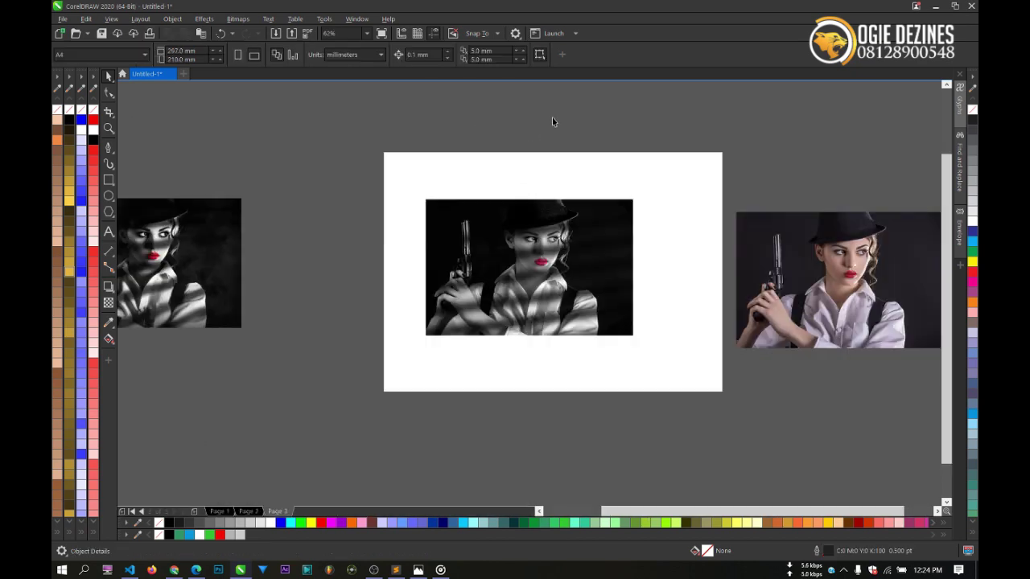
{"action": "scroll", "coordinate": [555, 276], "scroll_direction": "up", "scroll_amount": 3}
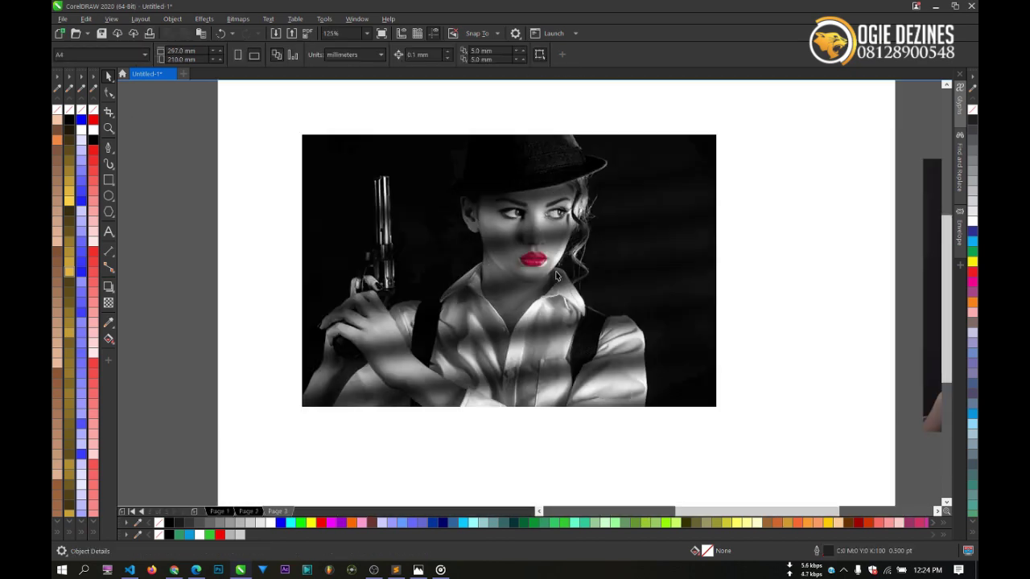
{"action": "scroll", "coordinate": [546, 298], "scroll_direction": "down", "scroll_amount": 3}
{"action": "scroll", "coordinate": [598, 269], "scroll_direction": "up", "scroll_amount": 5}
{"action": "scroll", "coordinate": [579, 338], "scroll_direction": "down", "scroll_amount": 2}
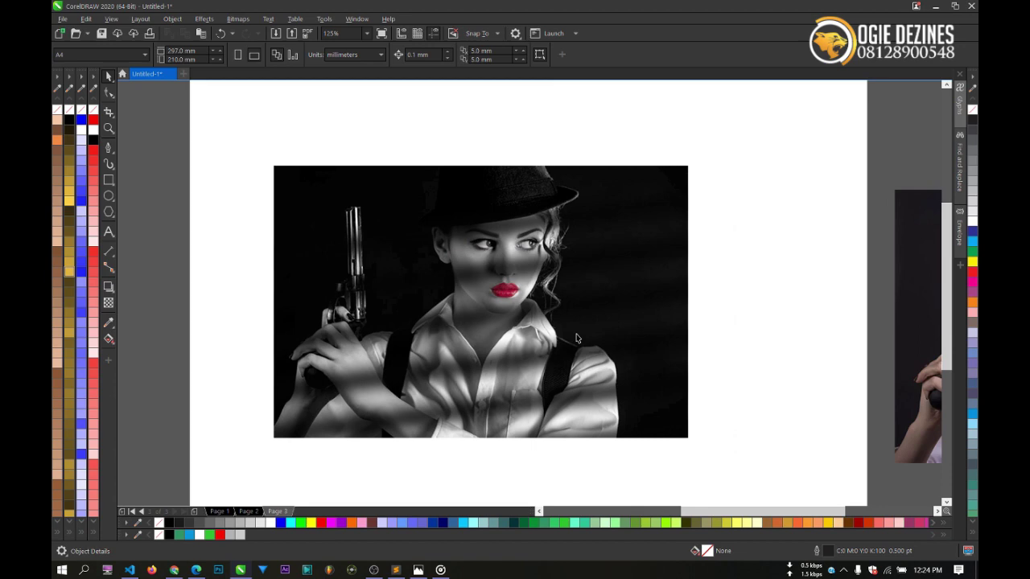
{"action": "scroll", "coordinate": [576, 338], "scroll_direction": "down", "scroll_amount": 2}
{"action": "scroll", "coordinate": [580, 312], "scroll_direction": "up", "scroll_amount": 2}
{"action": "scroll", "coordinate": [574, 313], "scroll_direction": "down", "scroll_amount": 2}
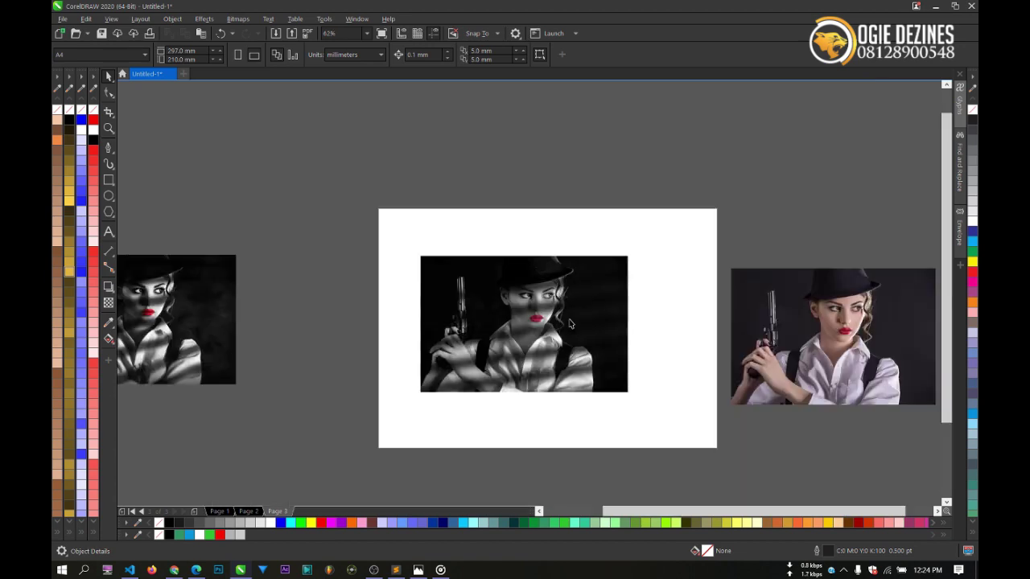
{"action": "left_click", "coordinate": [204, 329]}
{"action": "key", "text": "Delete"}
Delete the original colour photo beside the page and marquee-select the finished noir PowerClip.
{"action": "scroll", "coordinate": [550, 308], "scroll_direction": "down", "scroll_amount": 2}
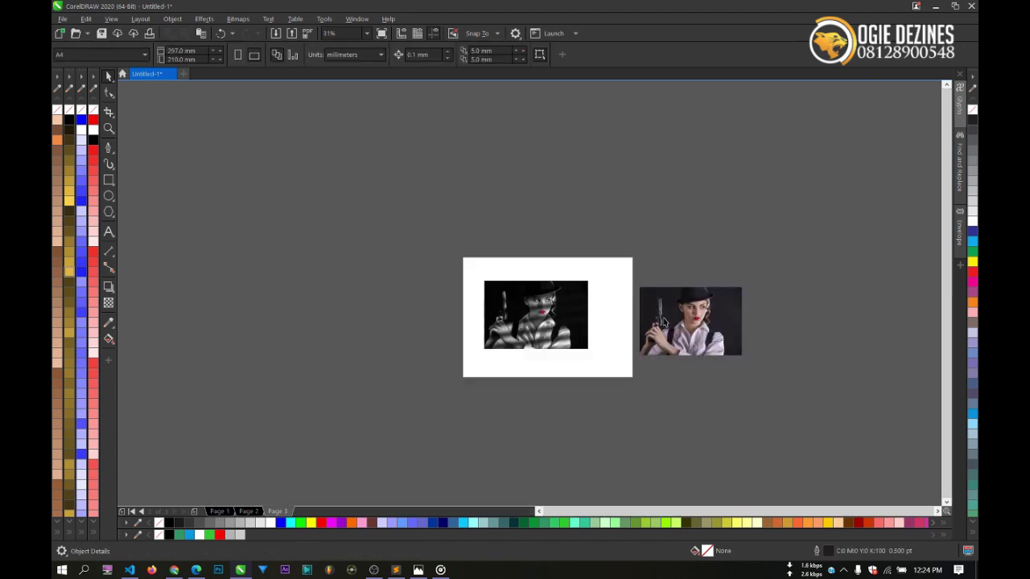
{"action": "left_click", "coordinate": [684, 326]}
{"action": "key", "text": "Delete"}
{"action": "scroll", "coordinate": [633, 328], "scroll_direction": "up", "scroll_amount": 2}
{"action": "left_click_drag", "start_coordinate": [333, 230], "coordinate": [750, 479]}
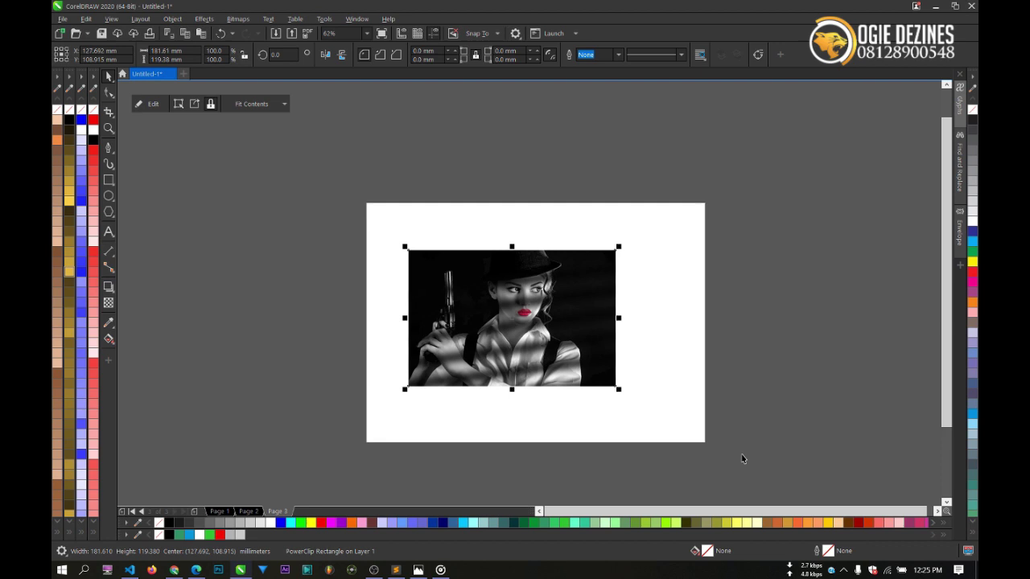
{"action": "scroll", "coordinate": [511, 329], "scroll_direction": "up", "scroll_amount": 2}
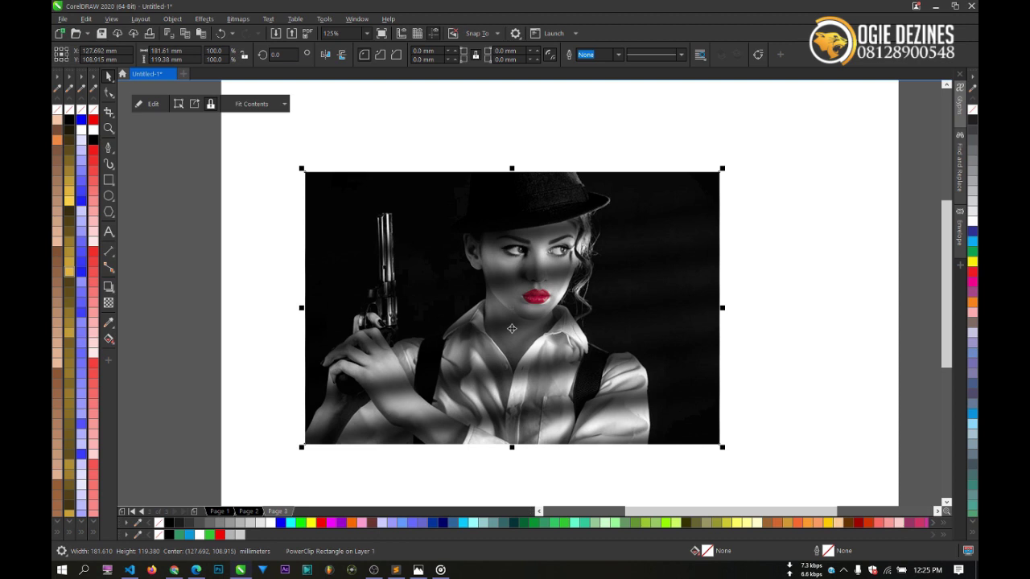